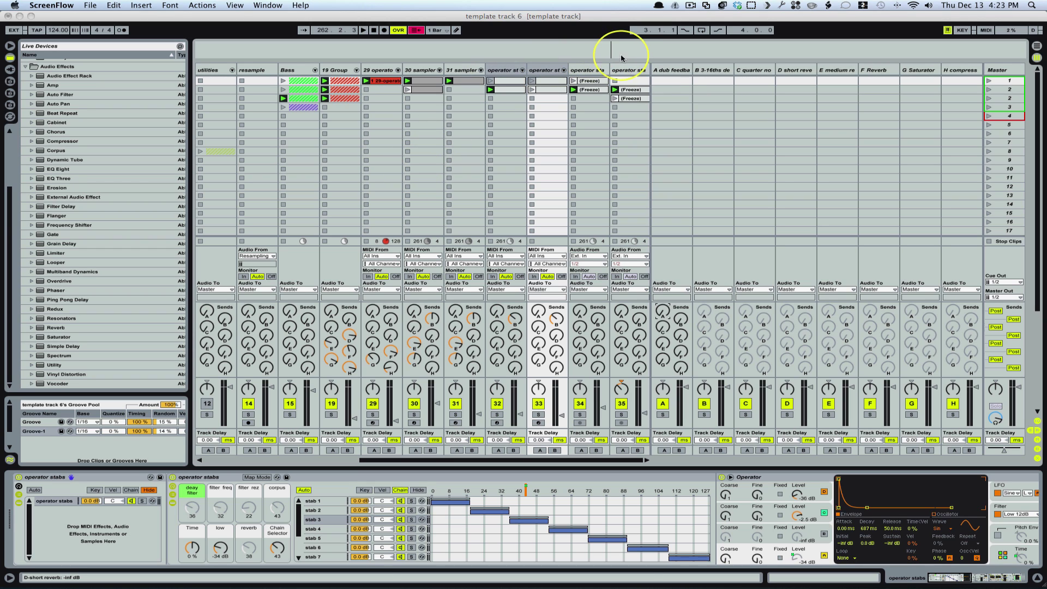
Open return track A (dub feedback) and look through its effect chain from the Flanger to the Limiter and back.
left_click(675, 73)
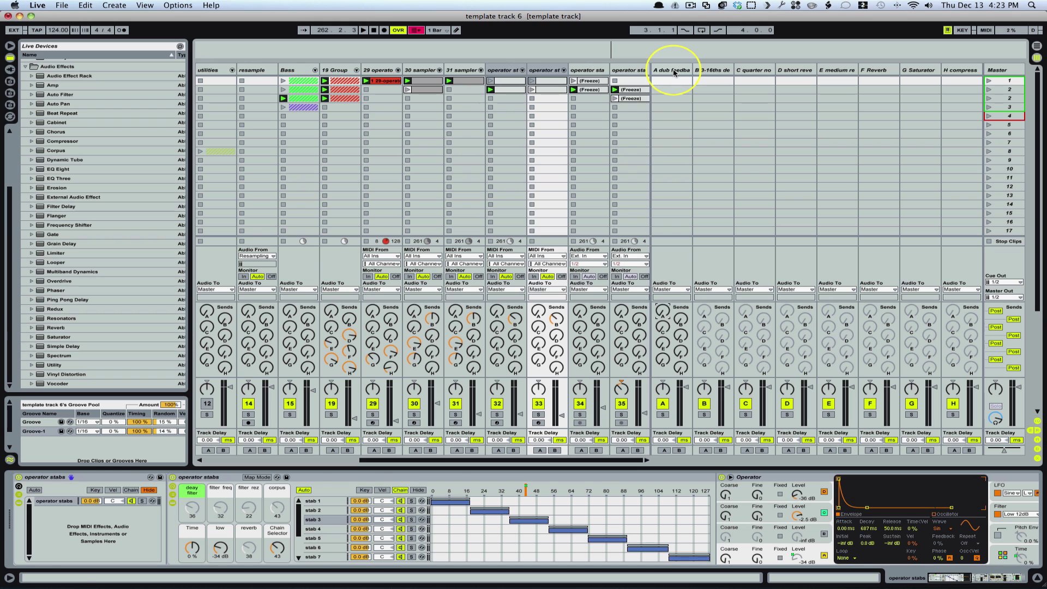
left_click(674, 73)
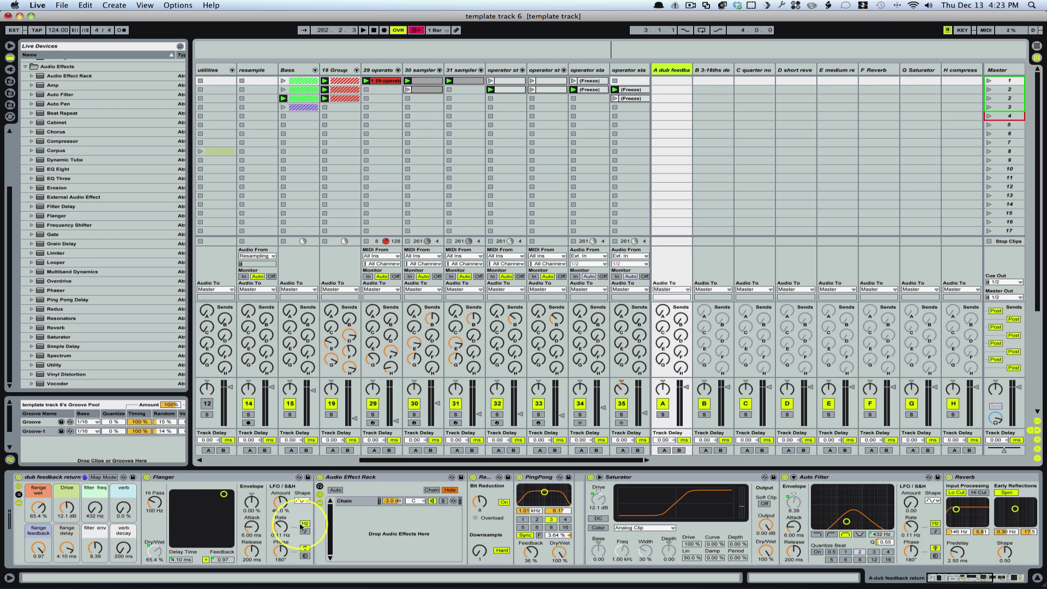
scroll(573, 528, "right", 10)
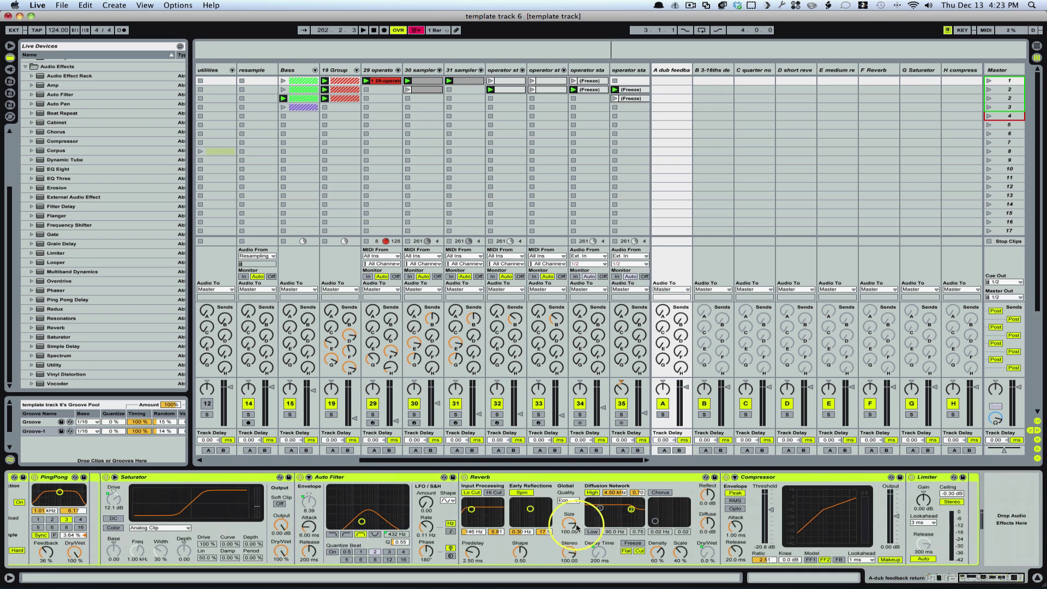
scroll(747, 515, "left", 4)
scroll(739, 517, "left", 6)
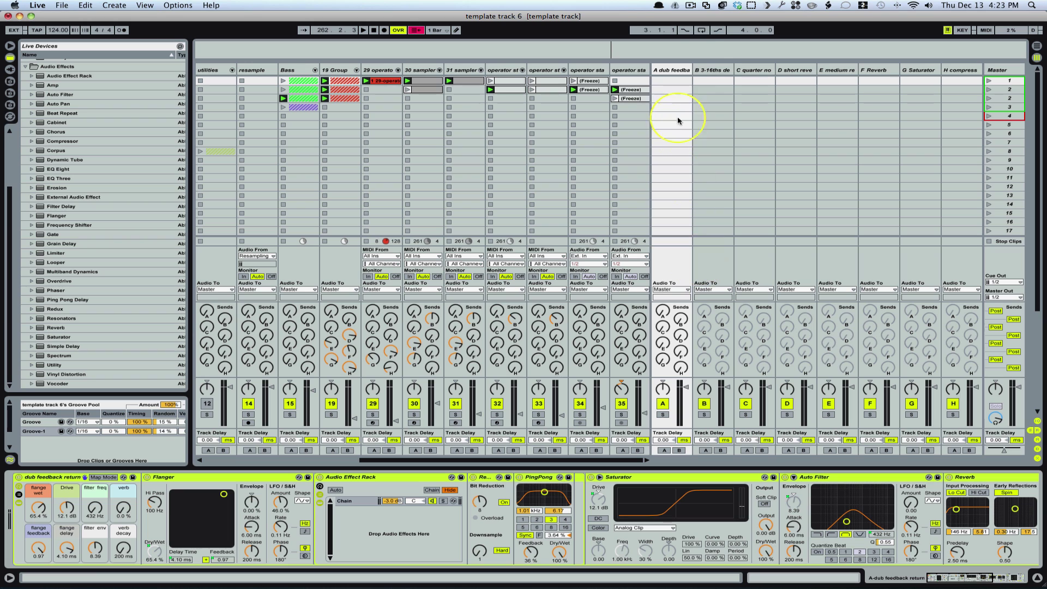
Show return track B's devices and check the enable options for its disabled send A, changing nothing.
left_click(712, 70)
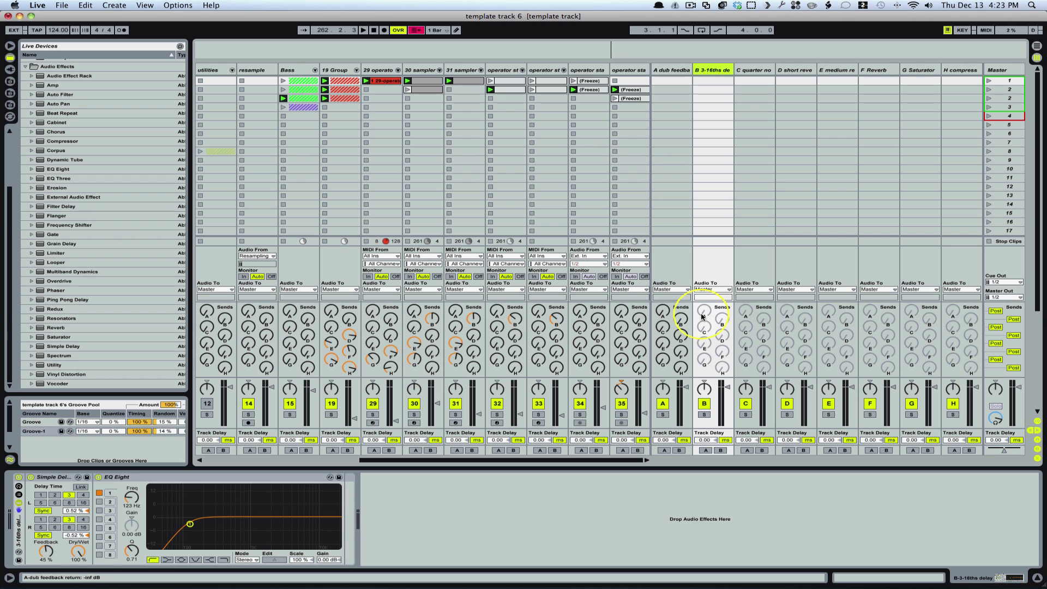
right_click(702, 316)
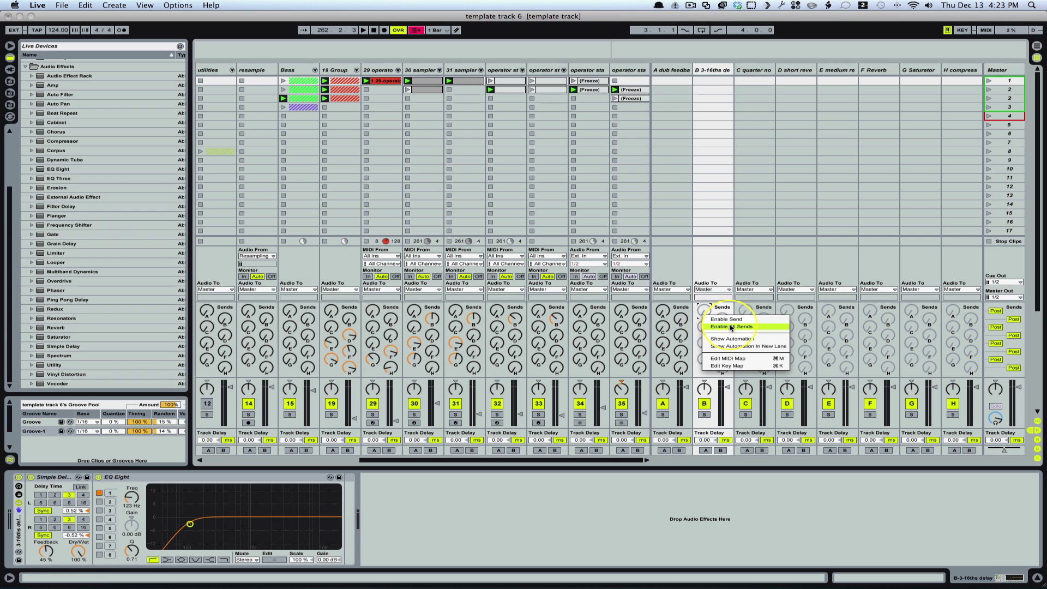
left_click(708, 255)
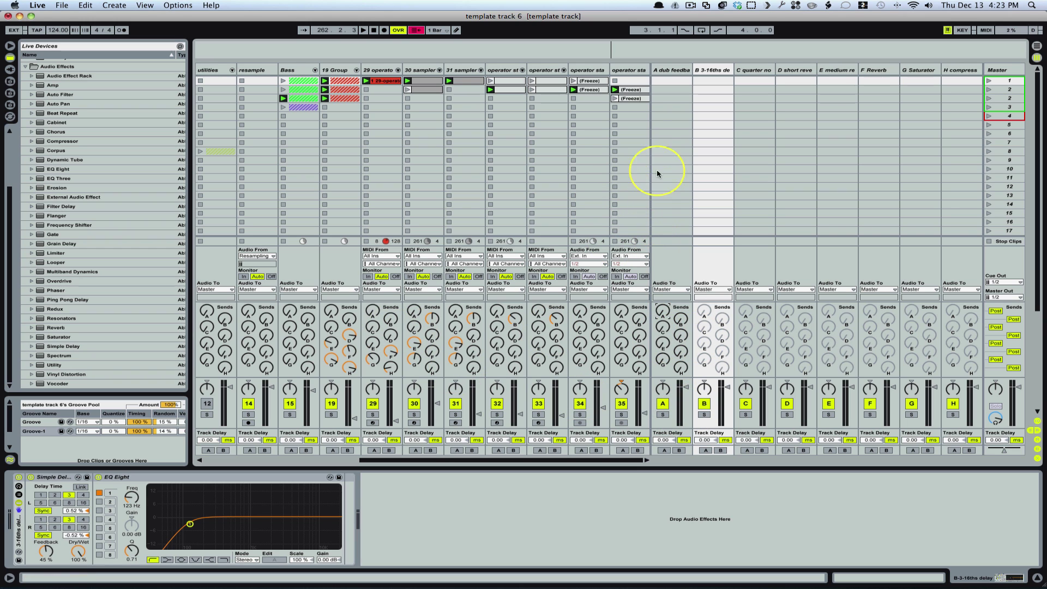
Test return track A's own send A, leave it at -inf dB, and reselect the track.
left_click_drag(663, 319, 664, 322)
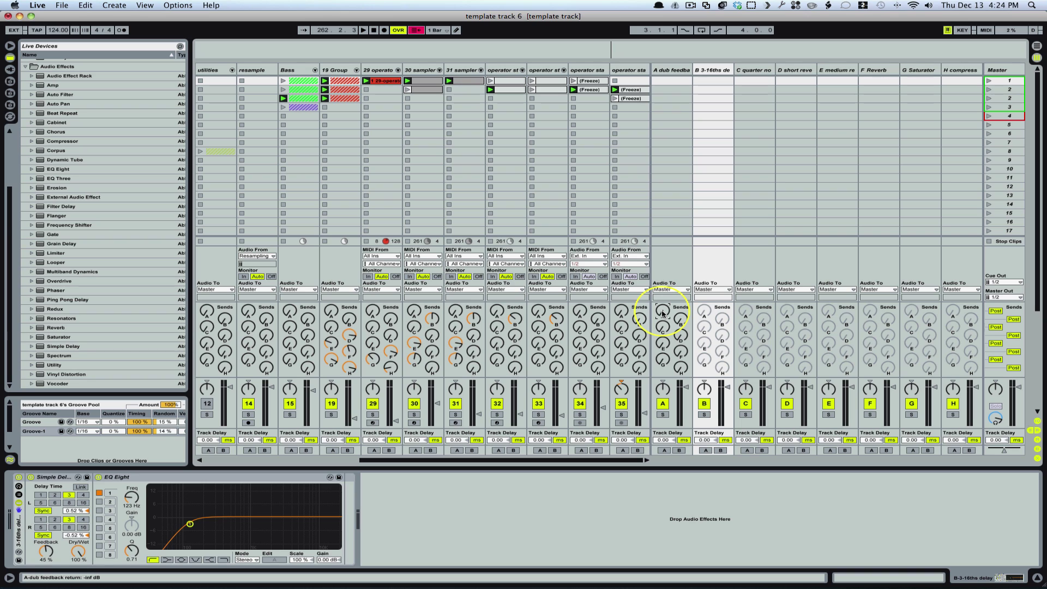
left_click_drag(664, 315, 663, 311)
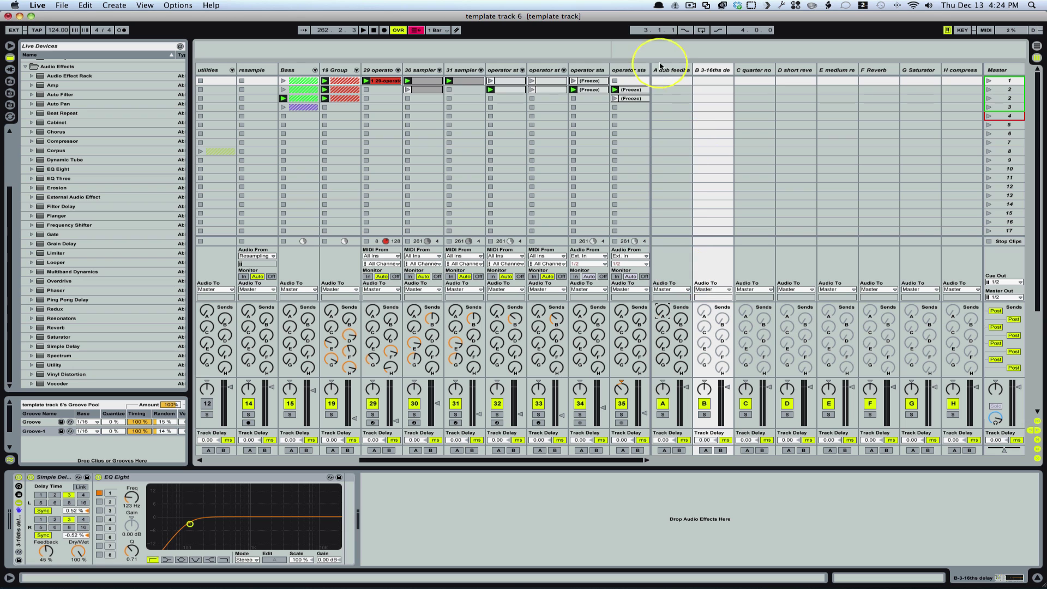
left_click(665, 70)
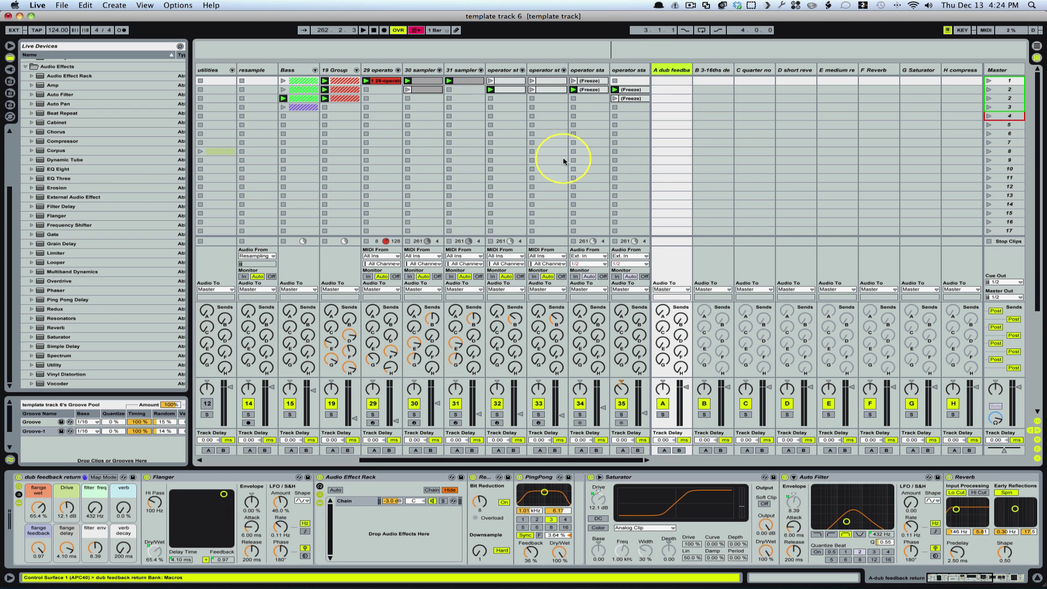
Insert an audio track after the last operator stabs track and name it "dub delay input".
left_click(627, 71)
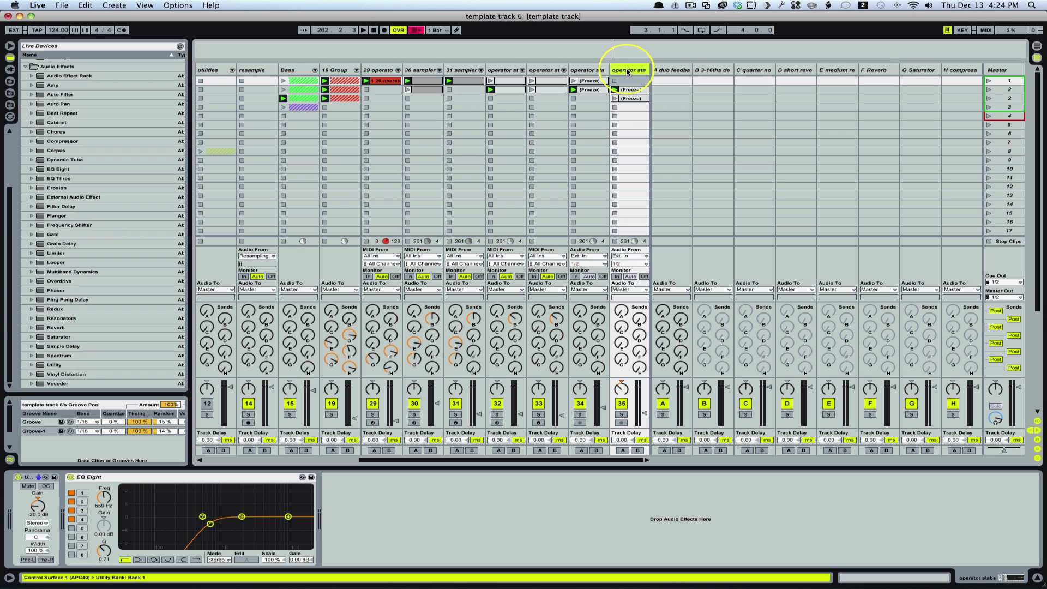
key("super+t")
key("super+t")
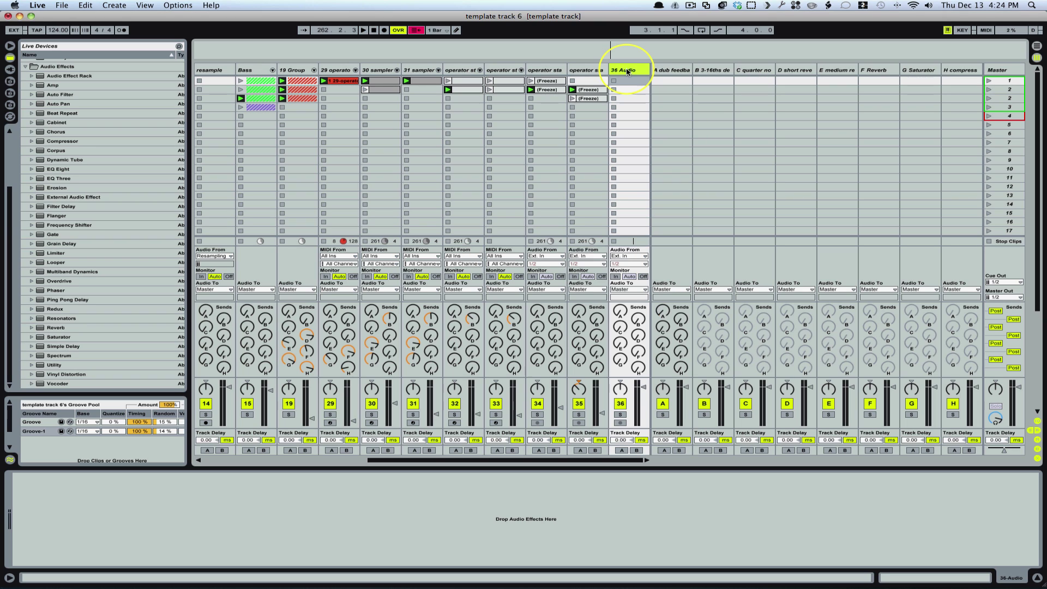
key("super+r")
type("dub delay input")
key("Return")
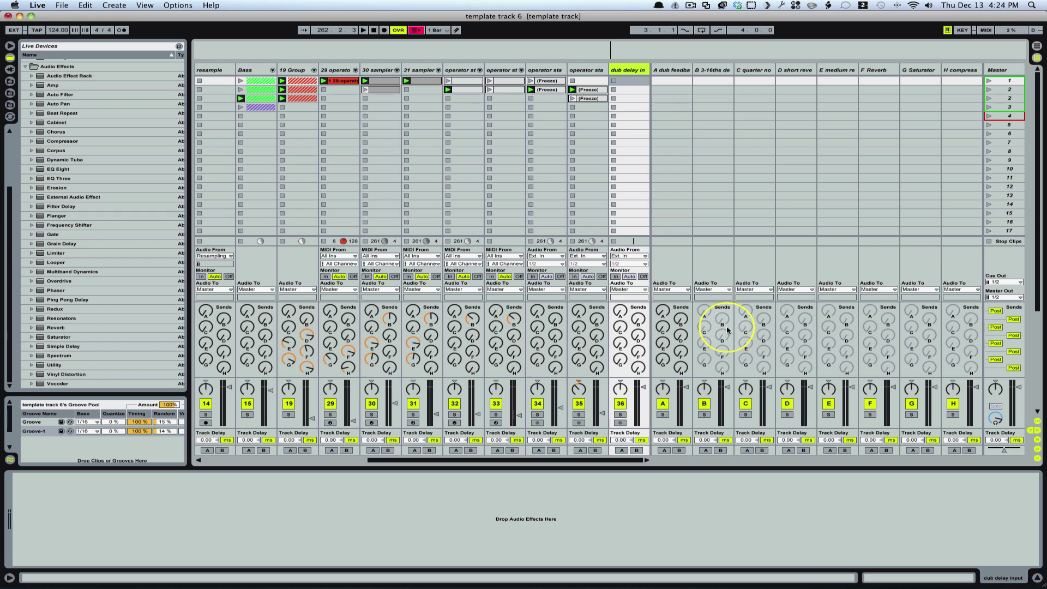
Route return track A's audio output to "dub delay input" and set that track's monitoring to In.
left_click(681, 290)
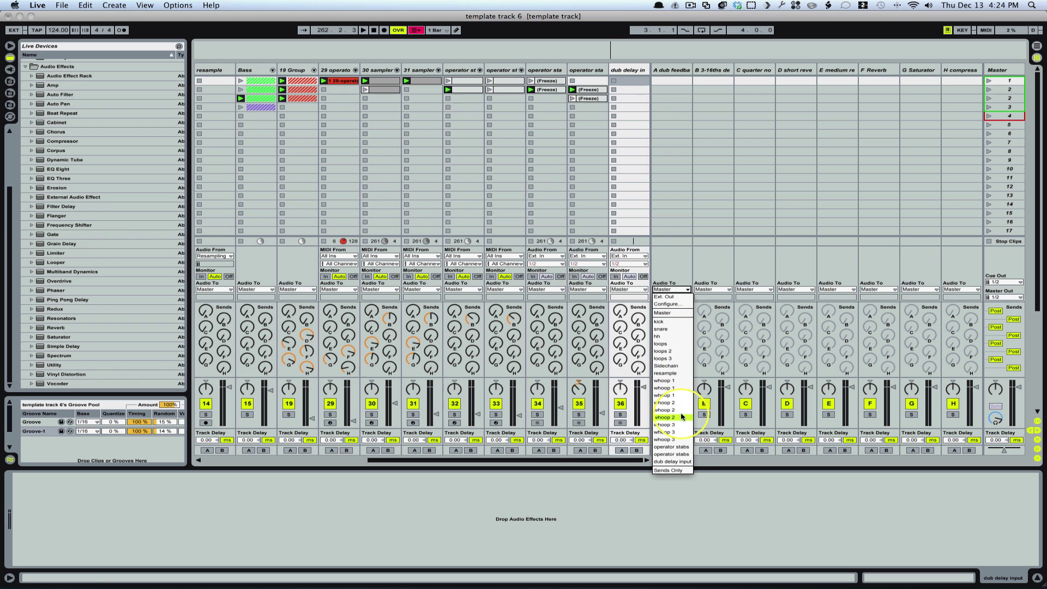
left_click(679, 462)
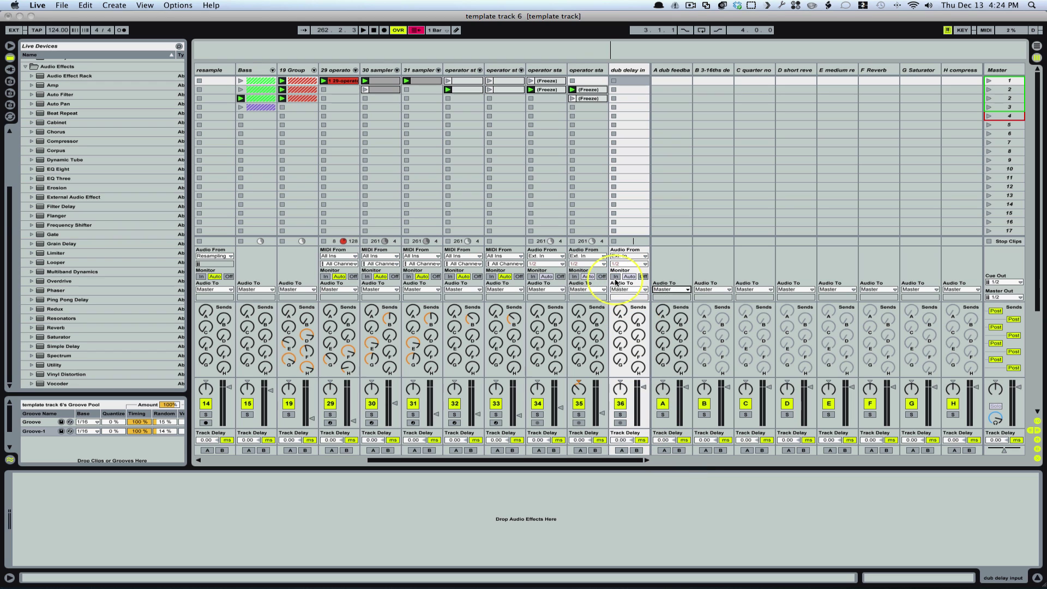
left_click(616, 277)
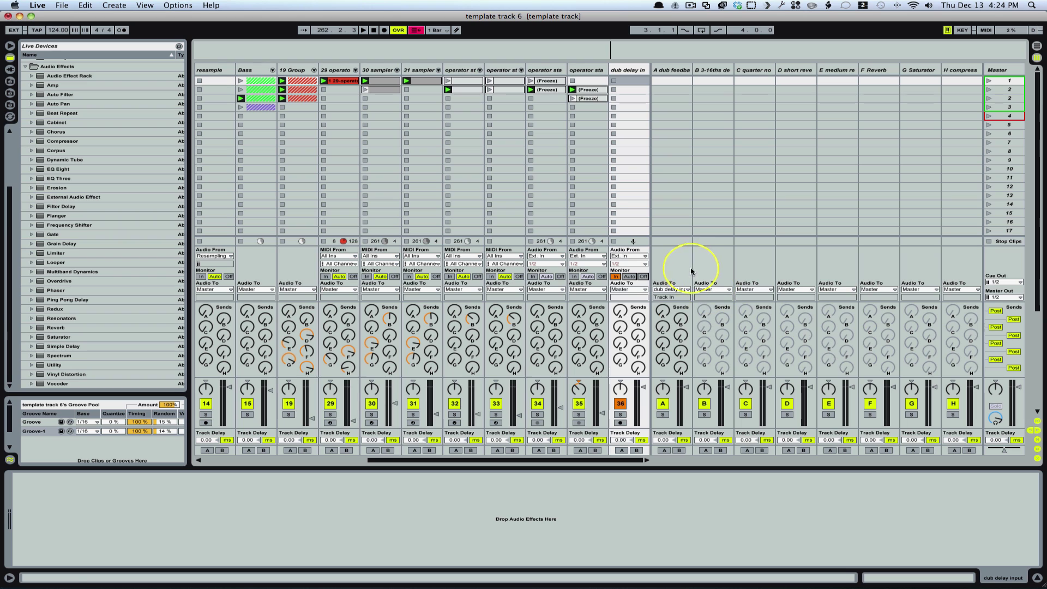
left_click(628, 83)
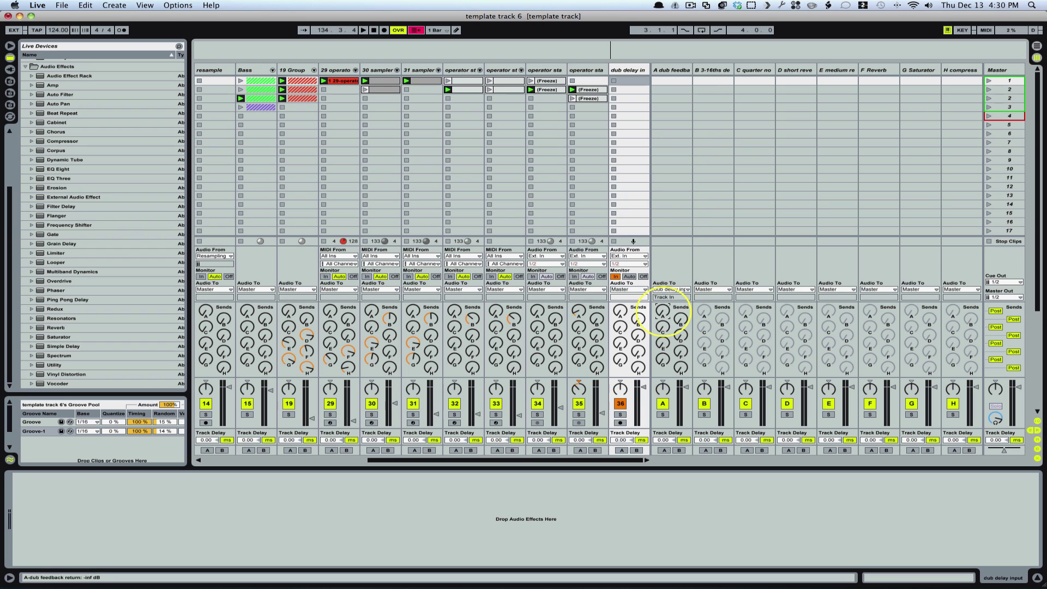
Arm the dub delay input track and start recording a clip in its first slot.
left_click_drag(663, 312, 663, 313)
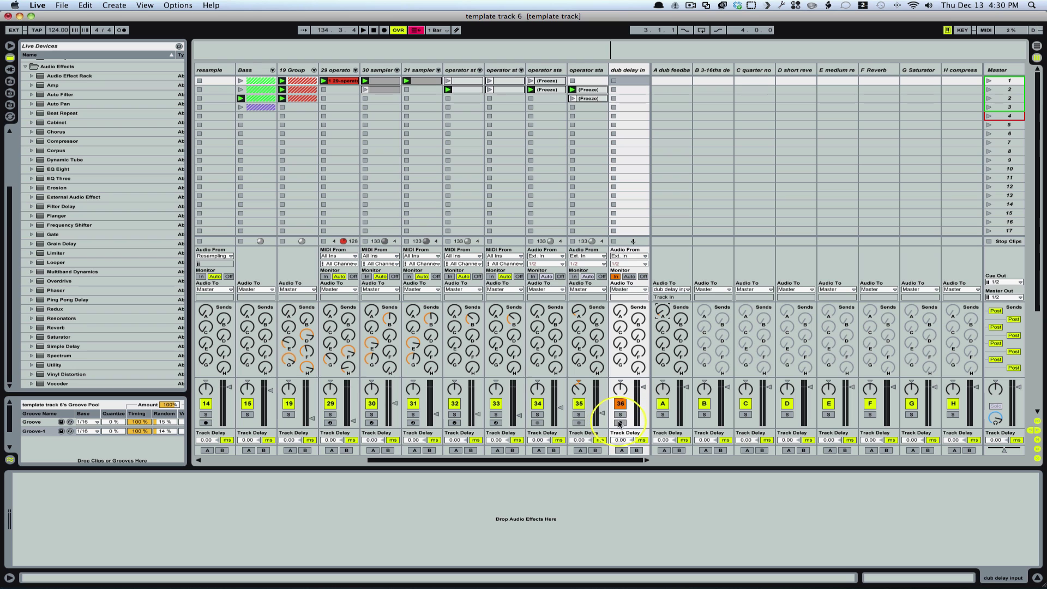
left_click(619, 423)
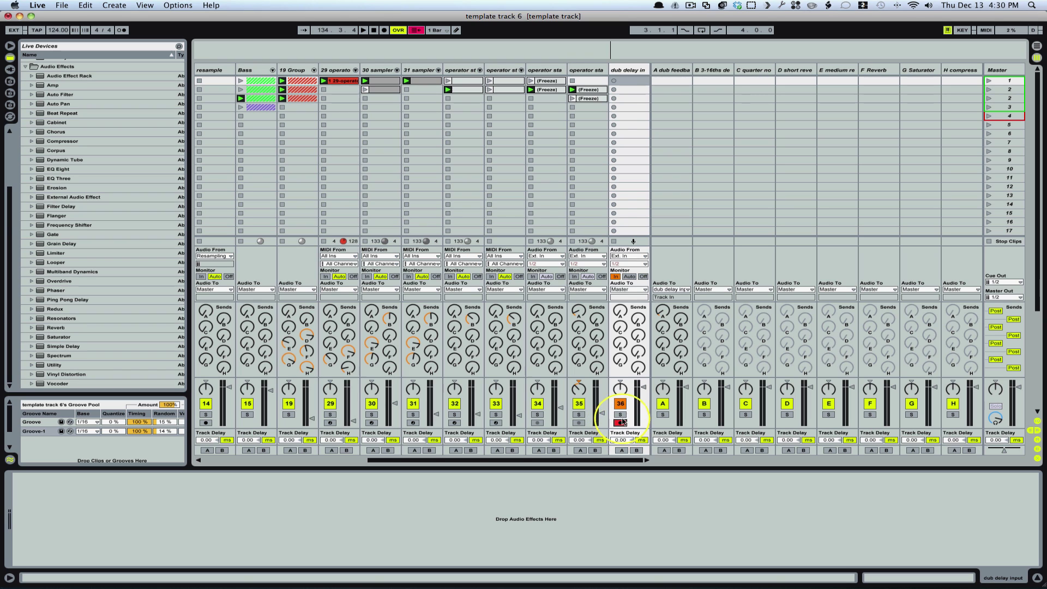
left_click(614, 82)
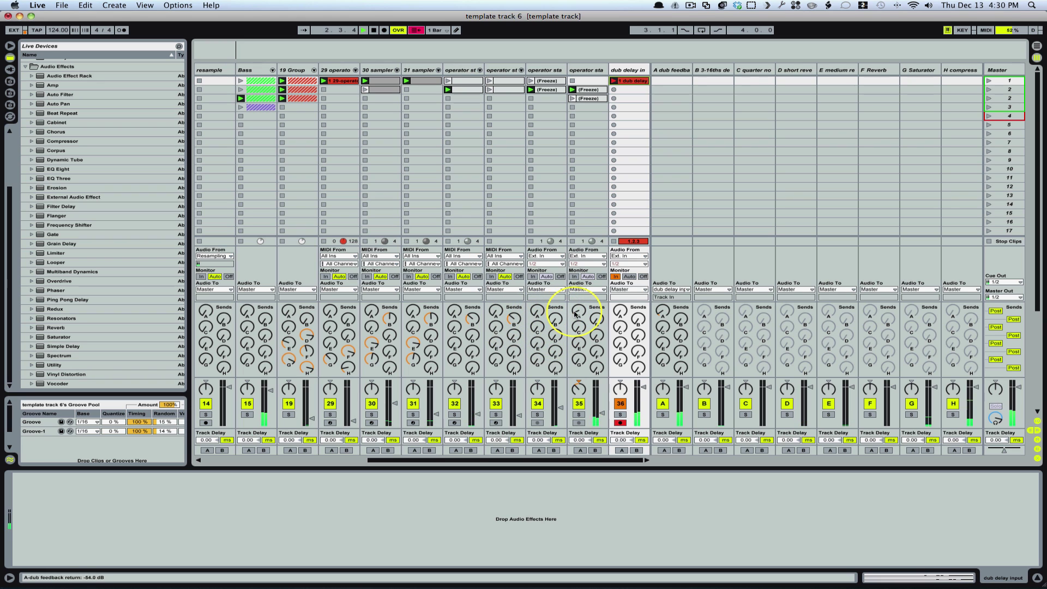
During recording, briefly ride send A on tracks 35, 31 sampler, 29 operator and 19 Group, one after another.
left_click(579, 311)
left_click_drag(579, 311, 579, 316)
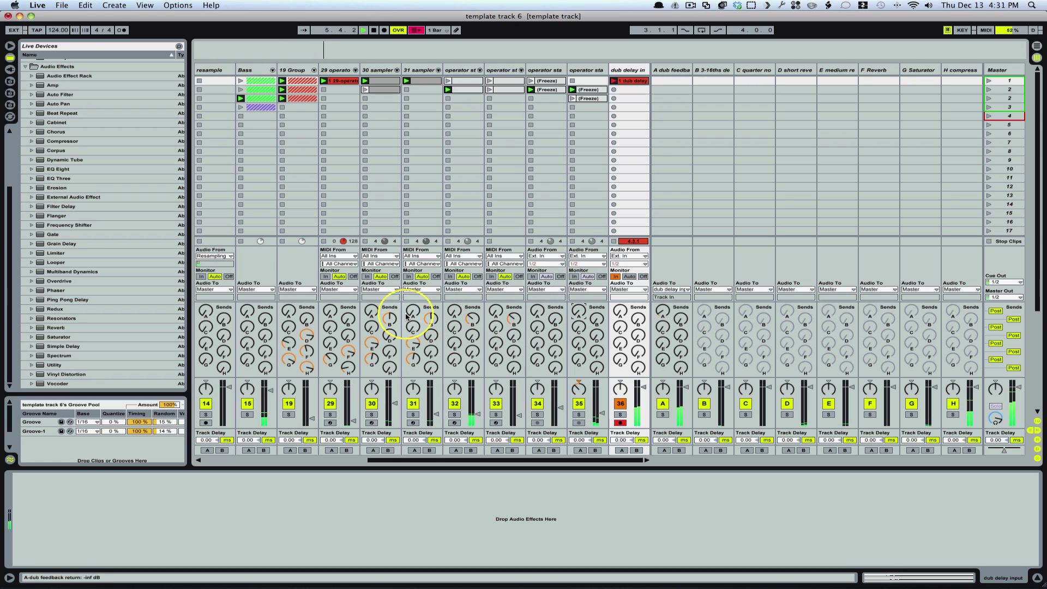
mouse_move(413, 310)
left_mouse_down()
mouse_move(413, 295)
mouse_move(413, 327)
left_mouse_up()
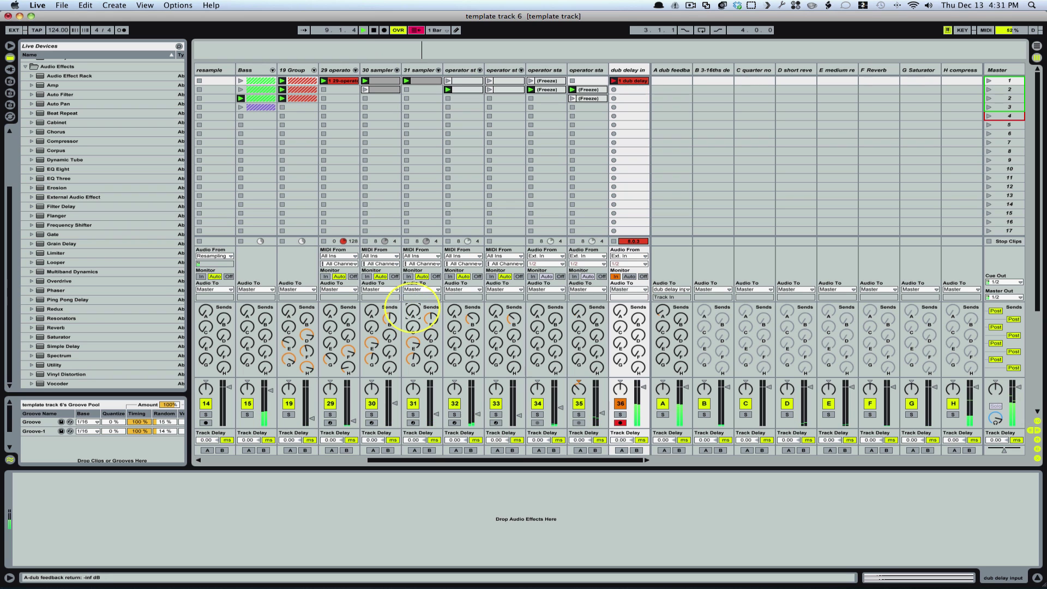
left_click(330, 311)
left_click_drag(330, 311, 330, 307)
left_click_drag(330, 311, 330, 333)
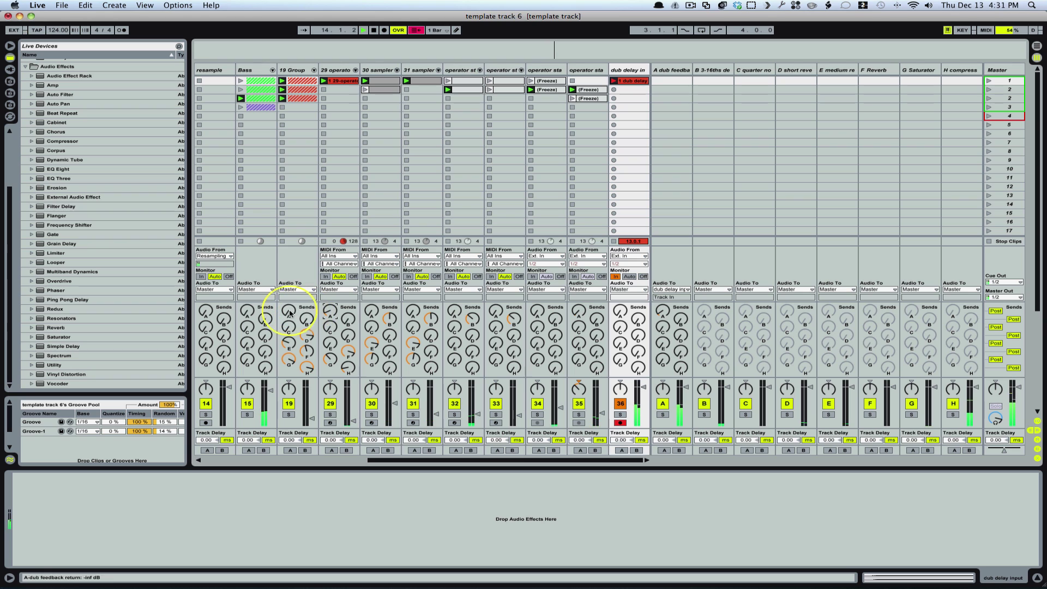
mouse_move(289, 315)
left_mouse_down()
mouse_move(289, 302)
mouse_move(288, 328)
left_mouse_up()
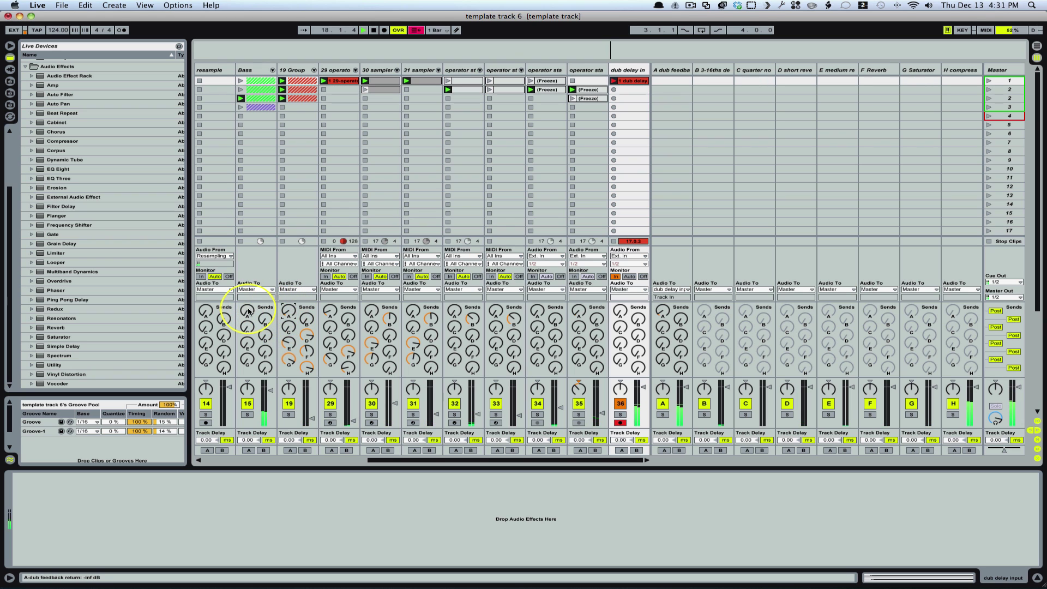
Briefly feed the Bass and loops 3 tracks into send A, bringing each send back to -inf dB.
left_click(247, 312)
left_click_drag(247, 312, 247, 313)
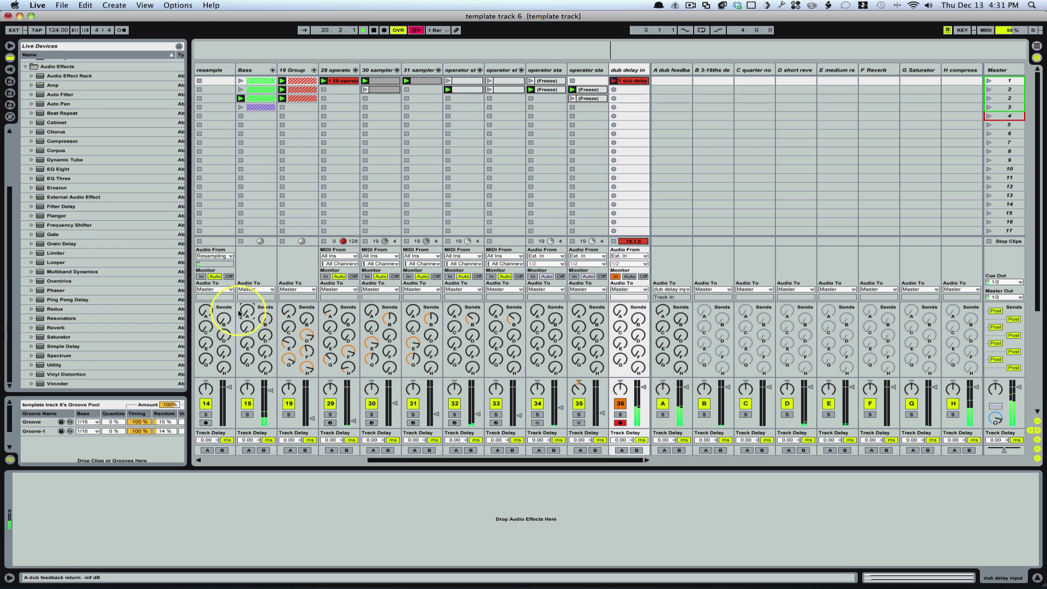
scroll(256, 311, "left", 3)
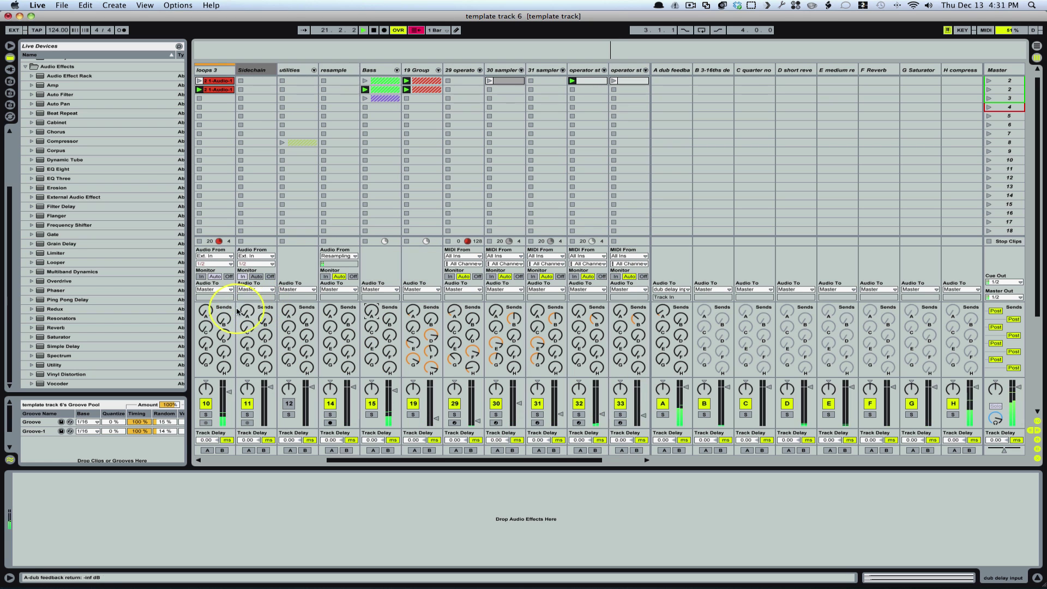
left_click(205, 310)
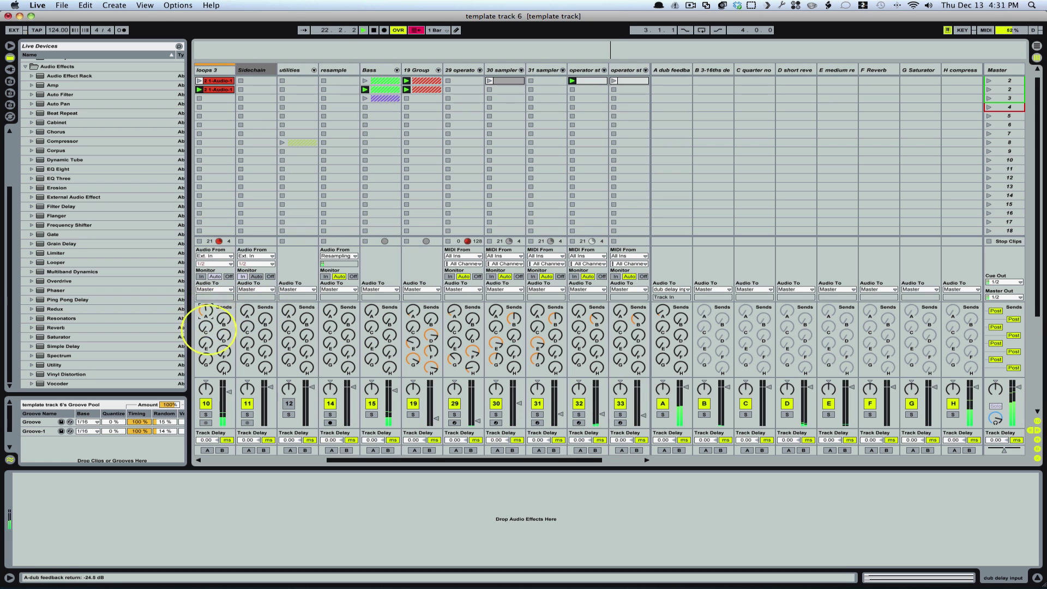
left_click_drag(206, 309, 206, 310)
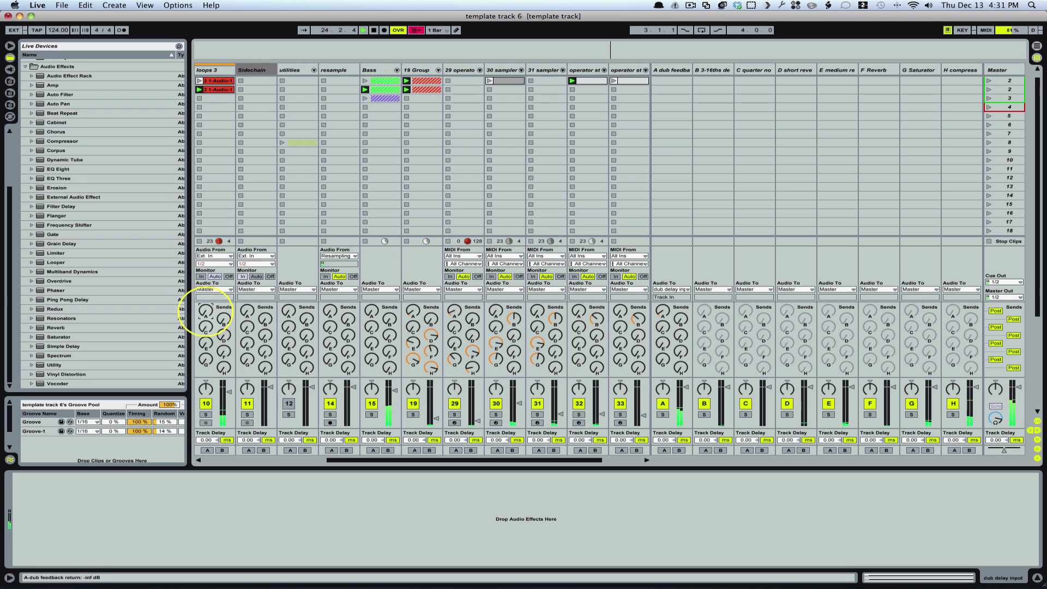
Gradually raise return track A's own send A to about -19.7 dB to build up feedback.
left_click(663, 311)
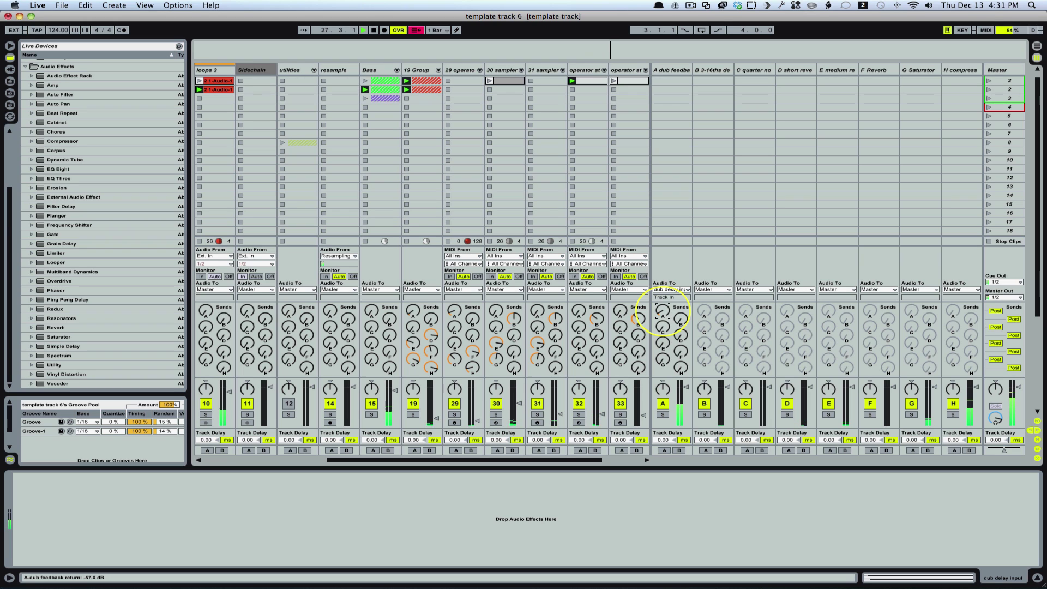
left_click_drag(663, 311, 663, 311)
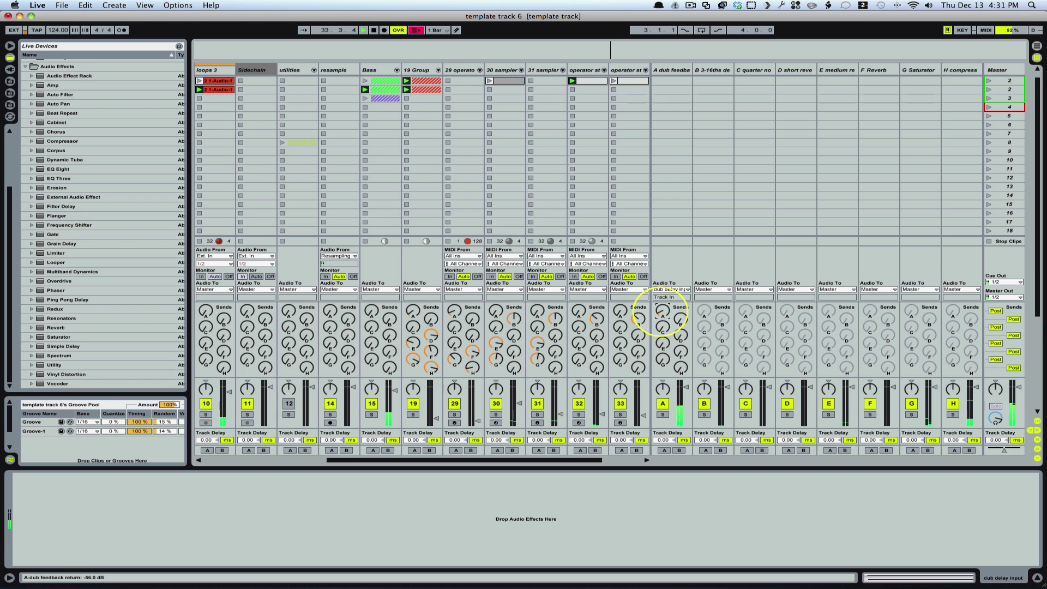
left_click_drag(661, 311, 662, 308)
left_click_drag(663, 312, 662, 311)
left_click_drag(662, 312, 662, 311)
left_click_drag(663, 312, 662, 311)
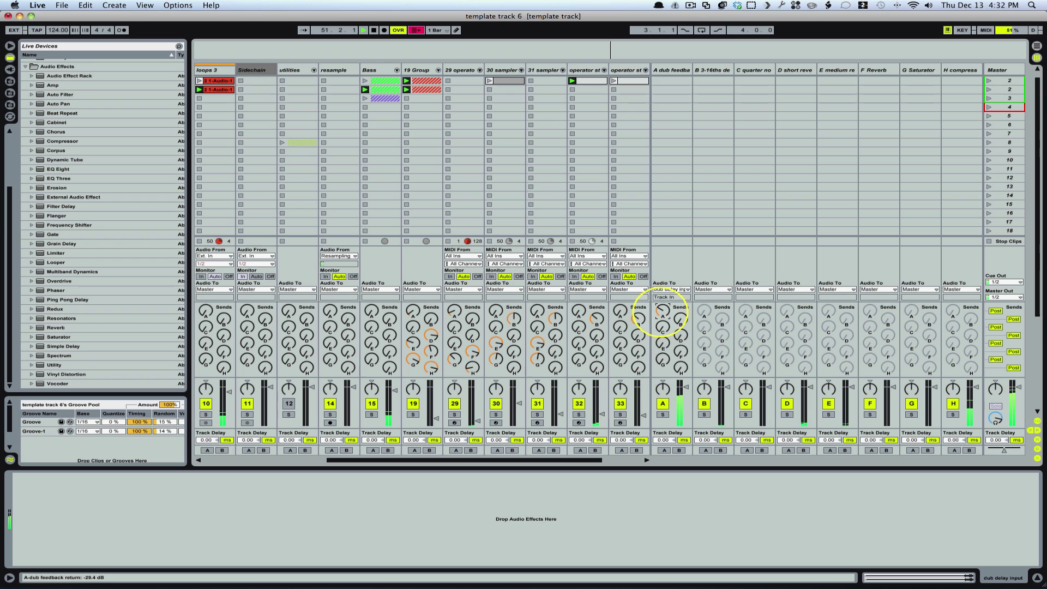
left_click_drag(662, 312, 663, 311)
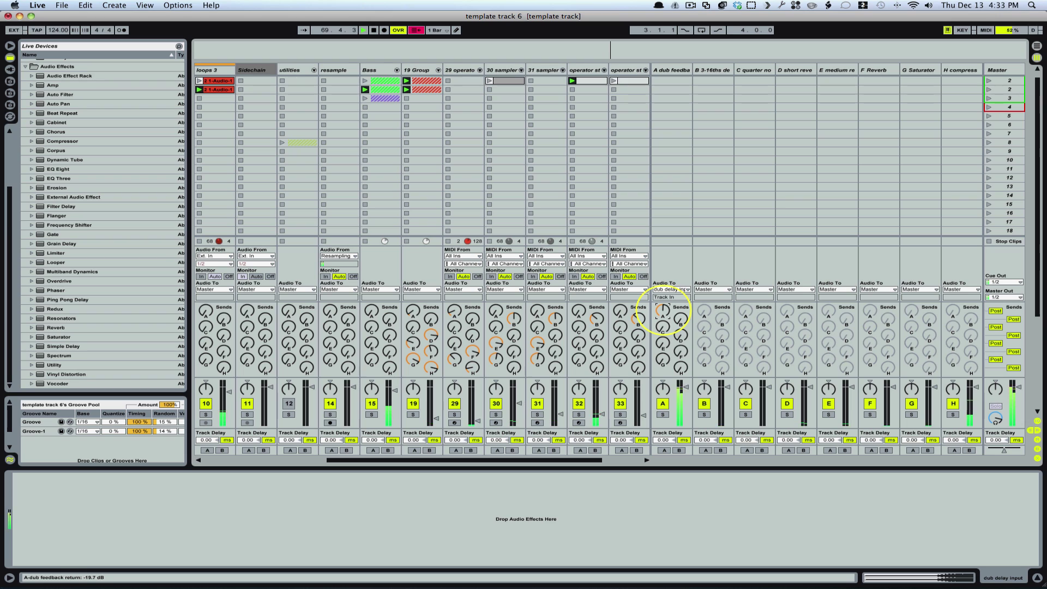
Push return track A's feedback through its own send A up to about -2.0 dB in small adjustments.
left_click_drag(664, 310, 664, 311)
left_click_drag(664, 310, 665, 314)
left_click_drag(665, 314, 665, 312)
left_click_drag(663, 312, 663, 308)
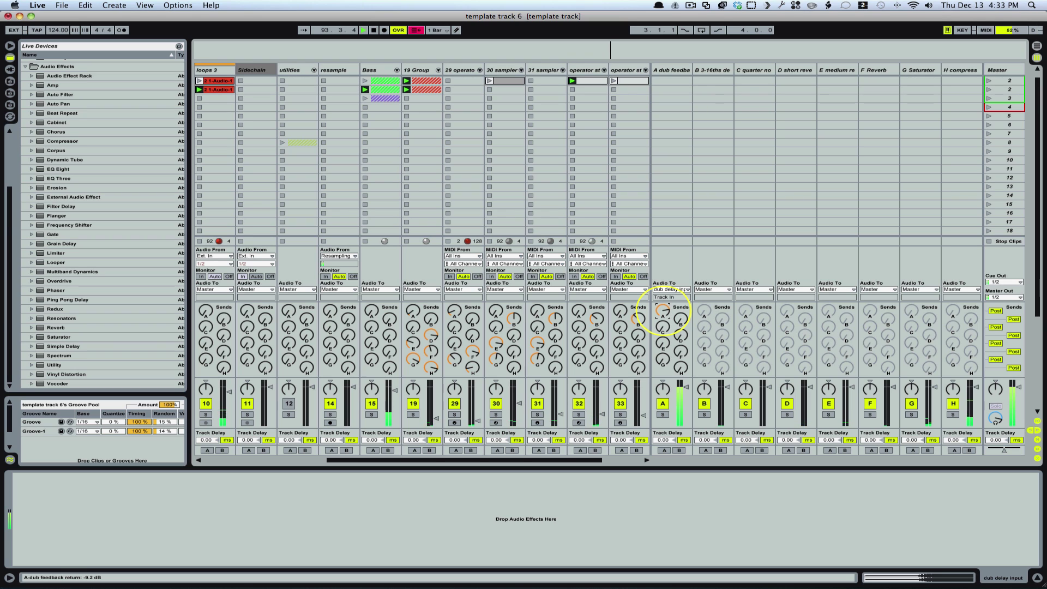
left_click_drag(663, 309, 663, 311)
left_click_drag(664, 312, 663, 310)
left_click_drag(663, 310, 664, 309)
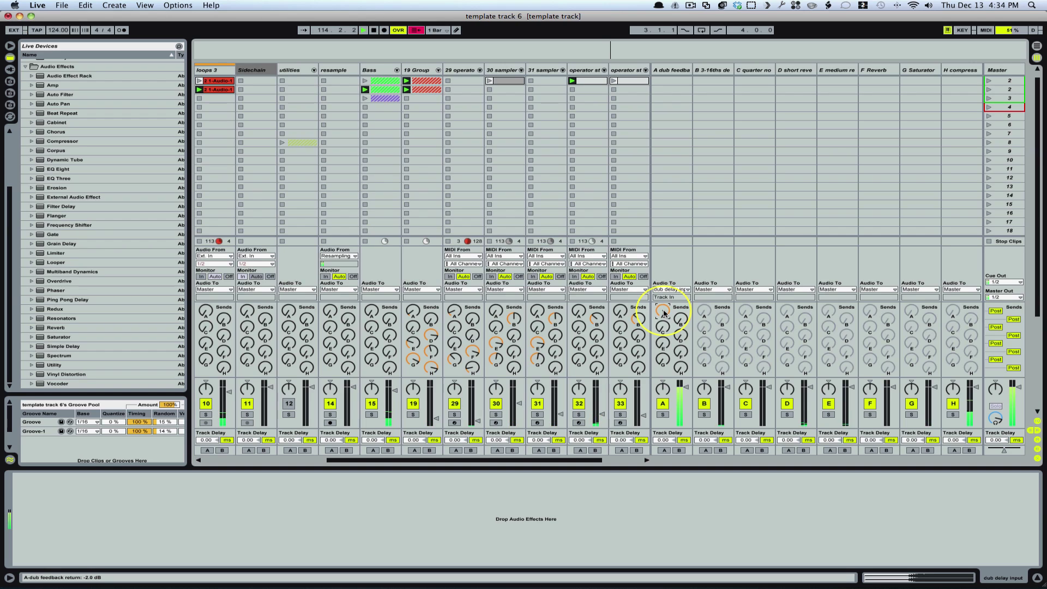
Bring return track A's own send A back down to about -49.0 dB to tame the feedback.
left_click_drag(663, 311, 665, 315)
left_click_drag(663, 311, 662, 314)
left_click_drag(662, 311, 664, 315)
left_click_drag(665, 313, 664, 314)
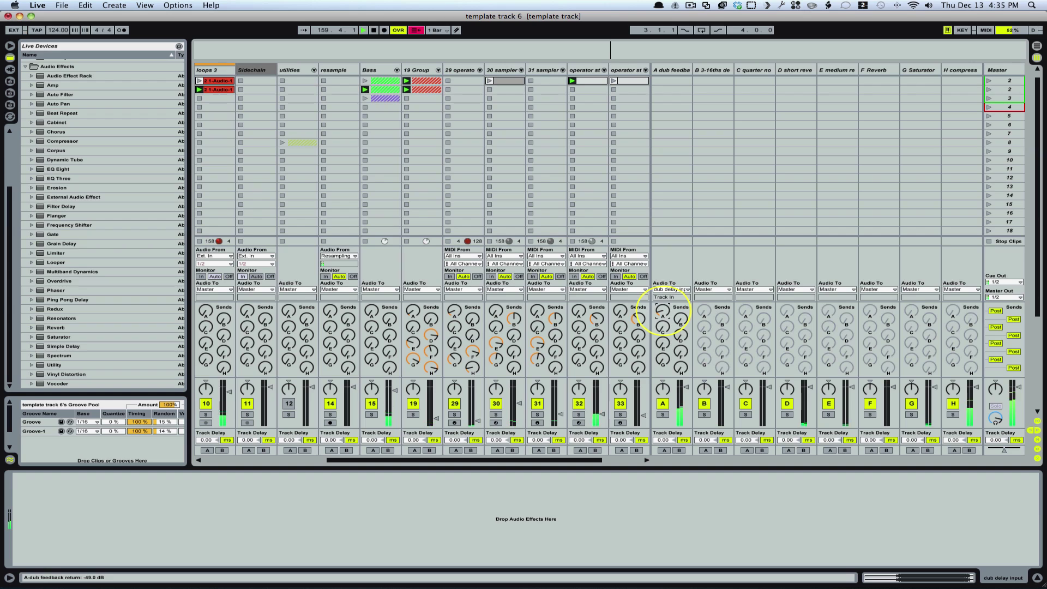
Feed the loops 3, Bass and 30 sampler tracks into send A one after another in short bursts.
left_click_drag(206, 312, 205, 318)
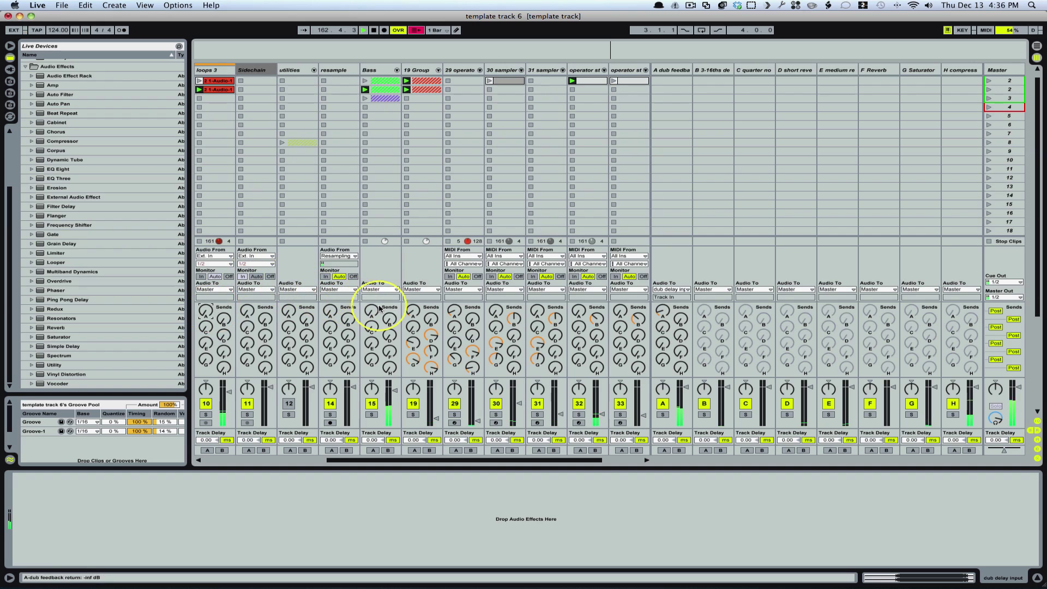
left_click_drag(372, 313, 372, 310)
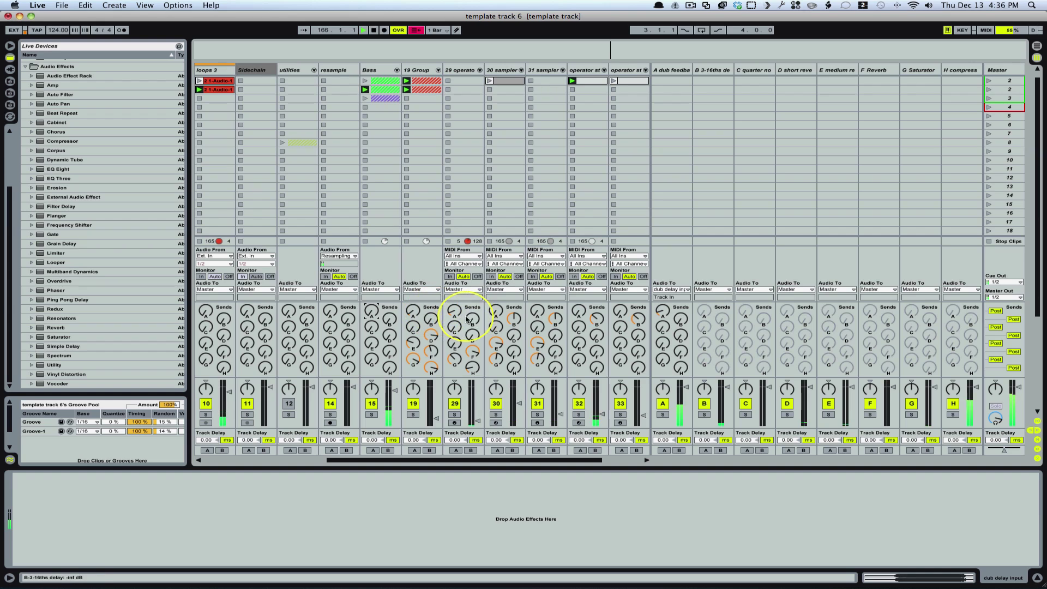
left_click(495, 312)
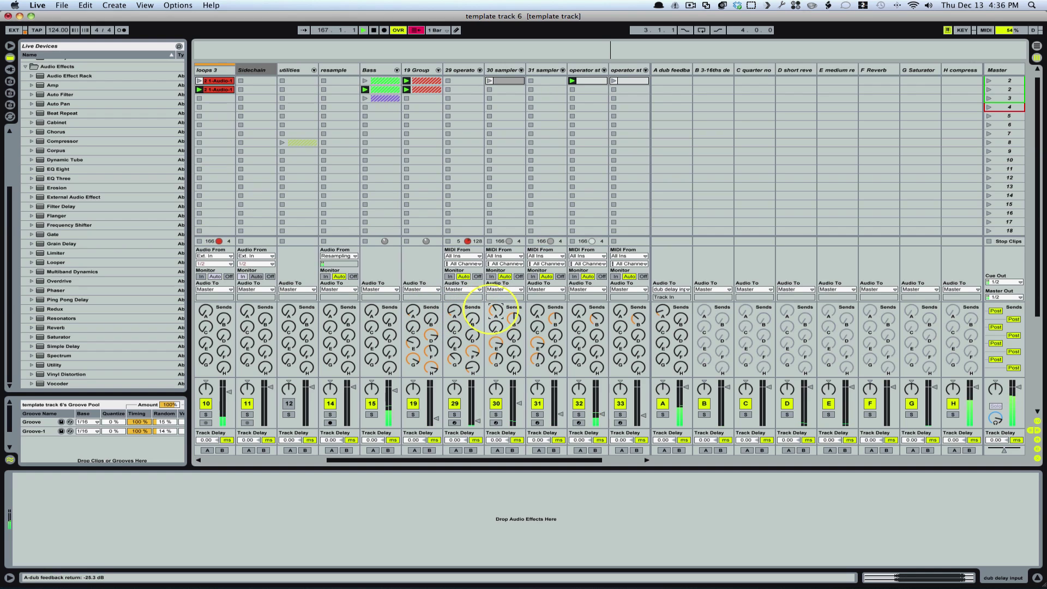
left_click_drag(490, 313, 492, 316)
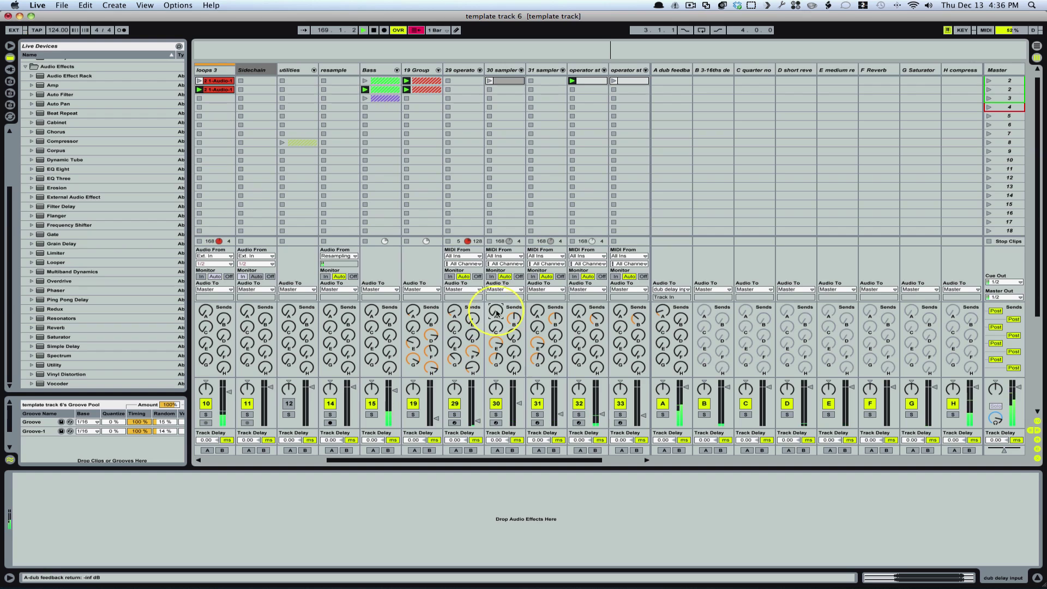
Briefly feed operator track 32 into send A, then readjust return track A's own send A to control the feedback.
mouse_move(581, 313)
left_mouse_down()
mouse_move(579, 323)
mouse_move(580, 312)
left_mouse_up()
left_click(661, 311)
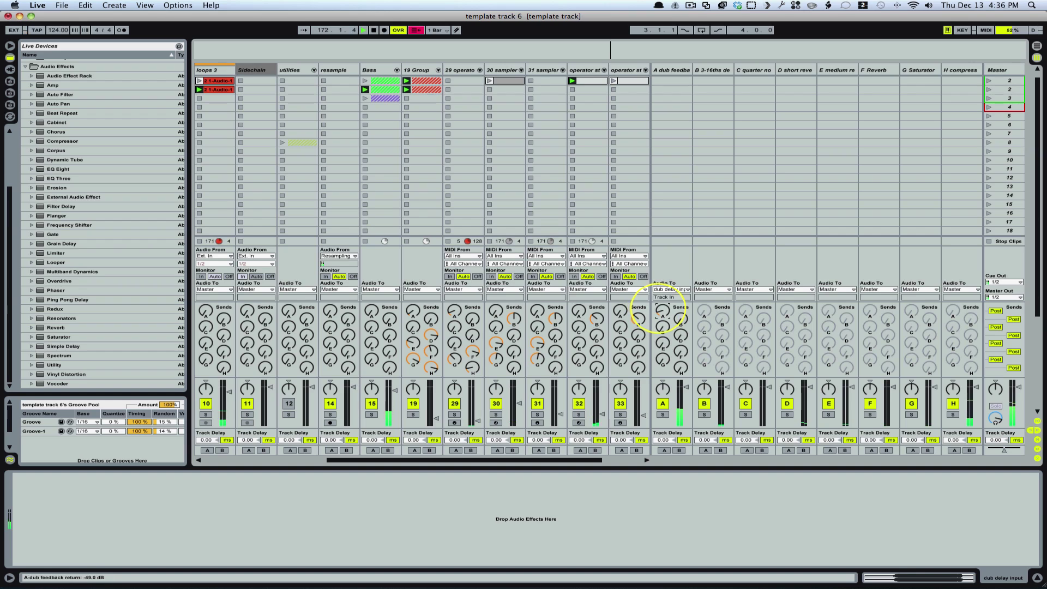
left_click_drag(662, 311, 659, 309)
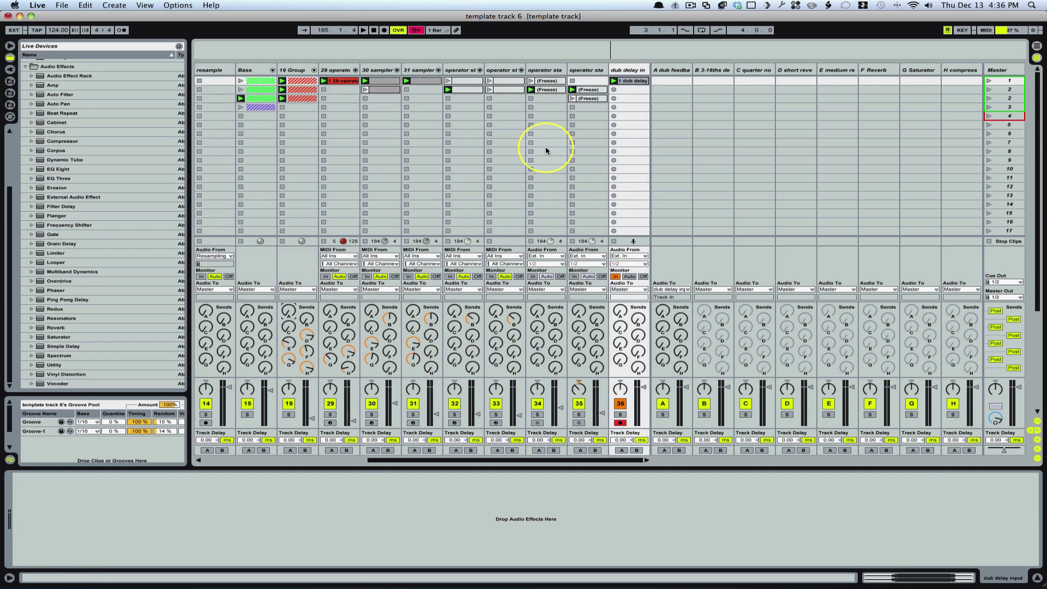
Open the recorded dub delay input clip to view its waveform, and start recording a new clip in that track's second slot.
scroll(546, 146, "right", 3)
scroll(545, 146, "up", 1)
left_click(630, 81)
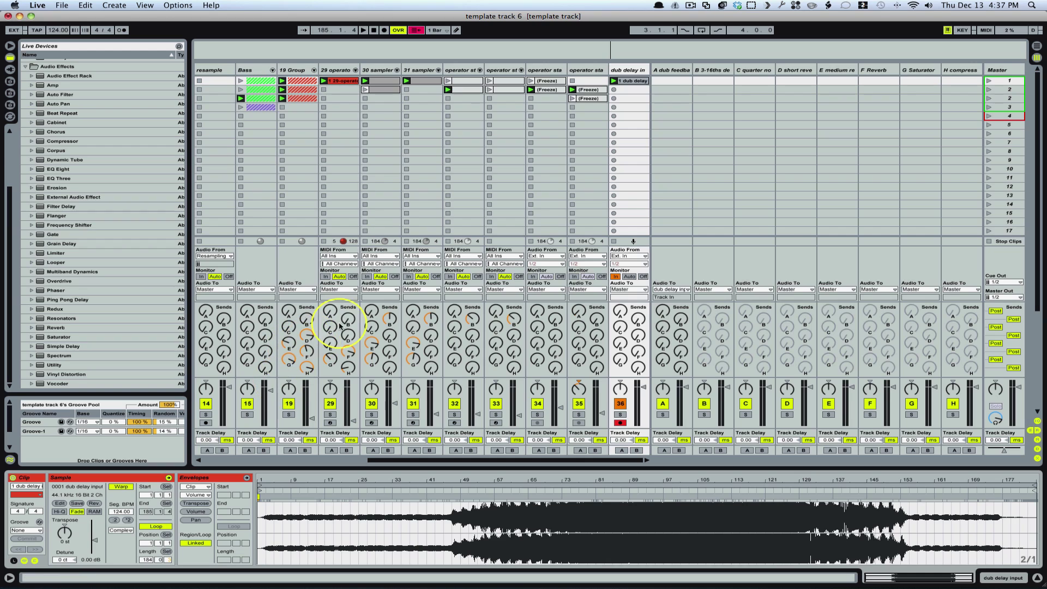
left_click(614, 90)
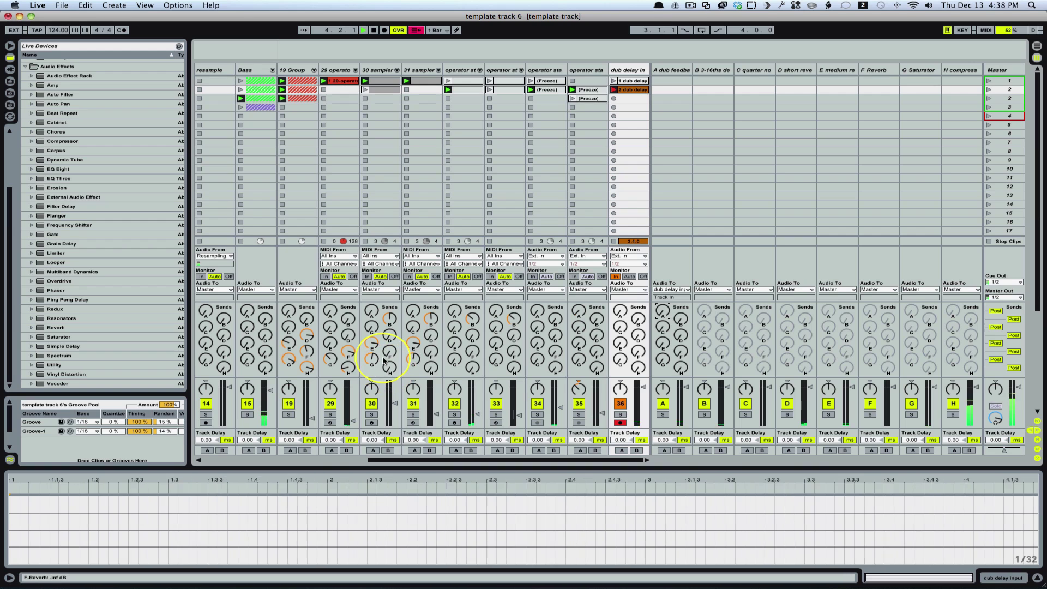
Feed the kick, snare and hh tracks into send A in turn with short bursts, bringing each send back to -inf dB.
scroll(385, 363, "left", 7)
scroll(384, 360, "down", 1)
scroll(384, 360, "left", 5)
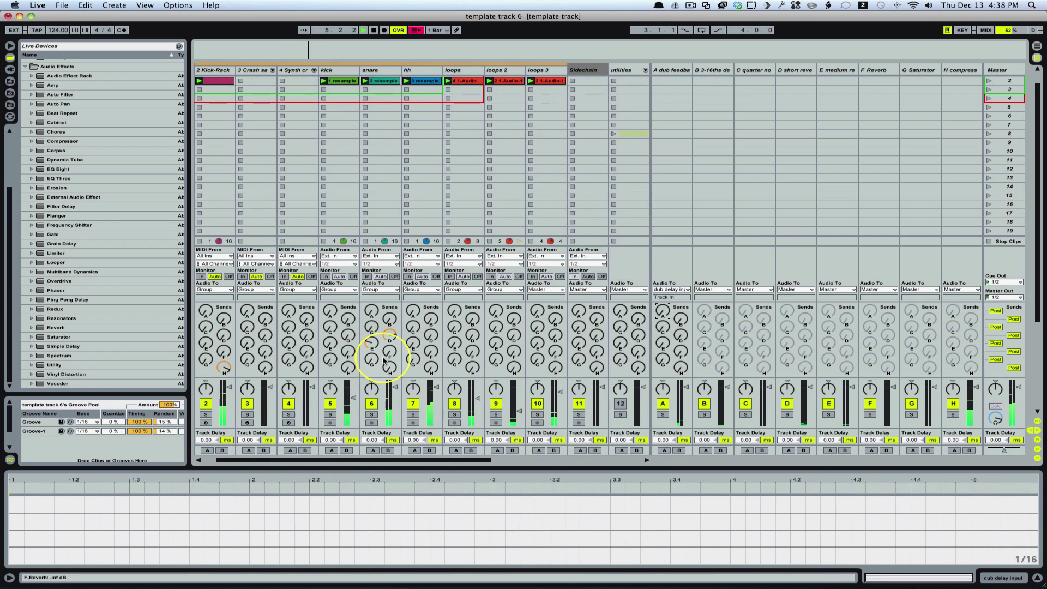
scroll(384, 360, "down", 1)
scroll(382, 361, "up", 3)
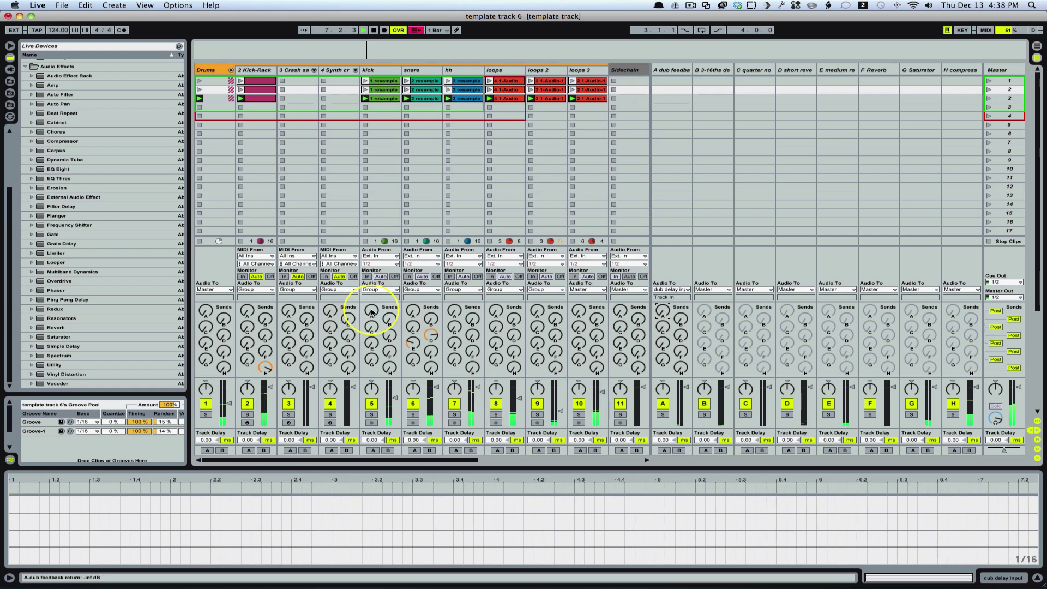
left_click_drag(372, 310, 372, 312)
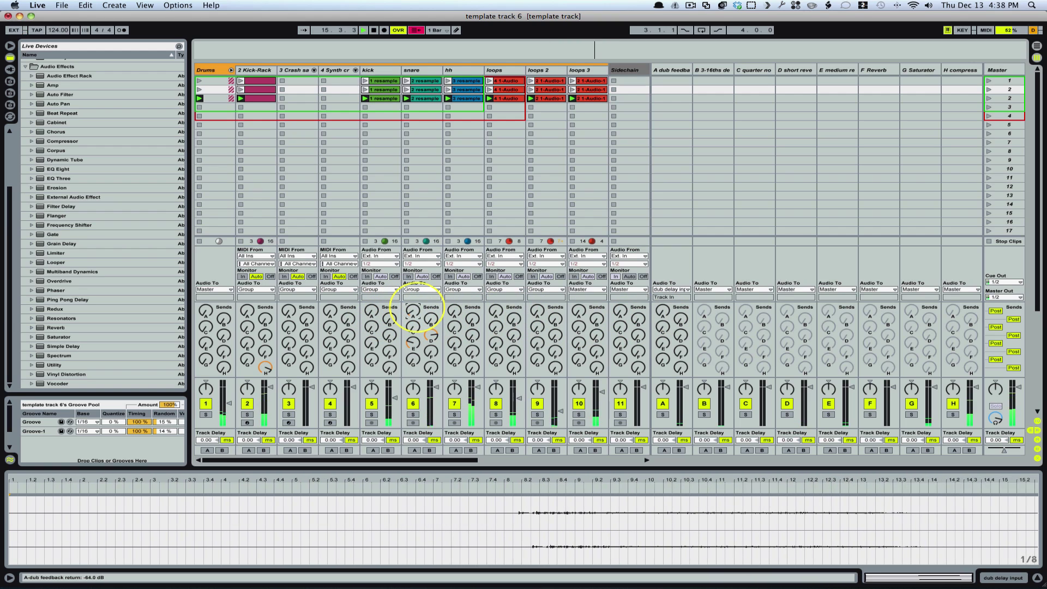
mouse_move(413, 311)
left_mouse_down()
mouse_move(416, 335)
mouse_move(410, 312)
left_mouse_up()
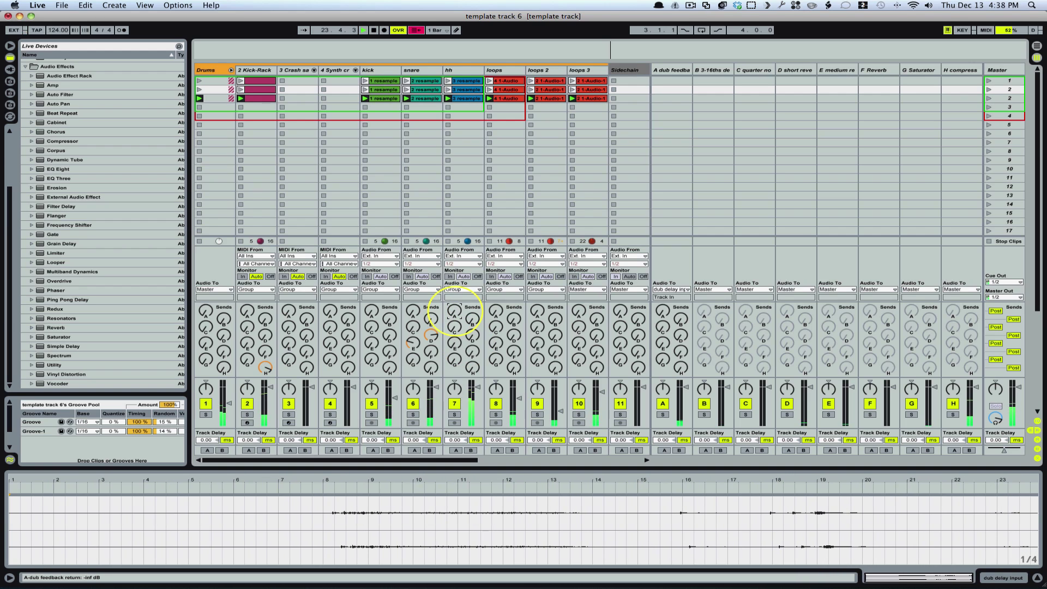
left_click_drag(455, 313, 454, 313)
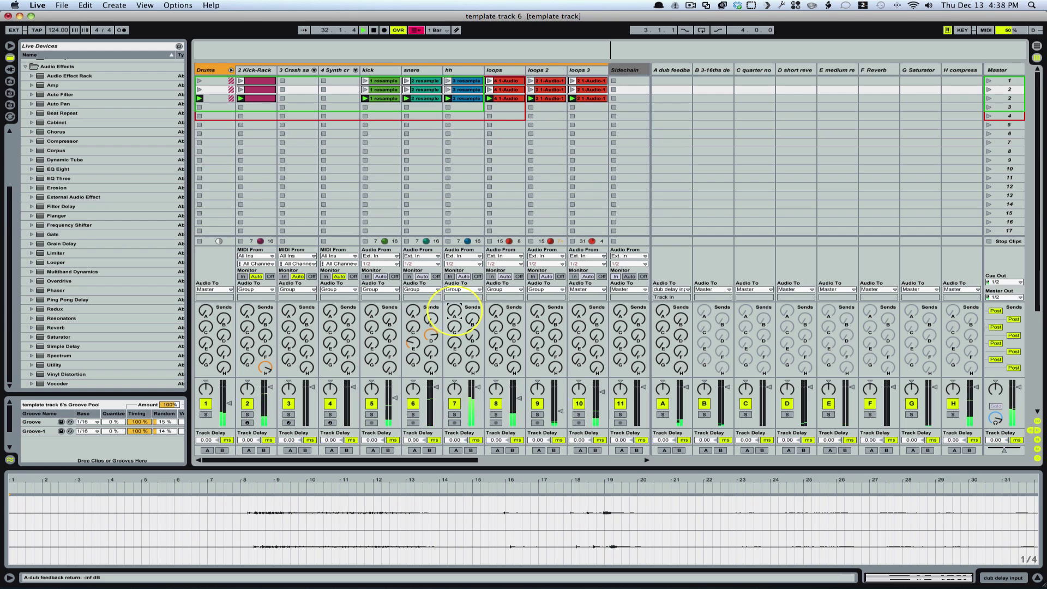
left_click_drag(454, 312, 454, 315)
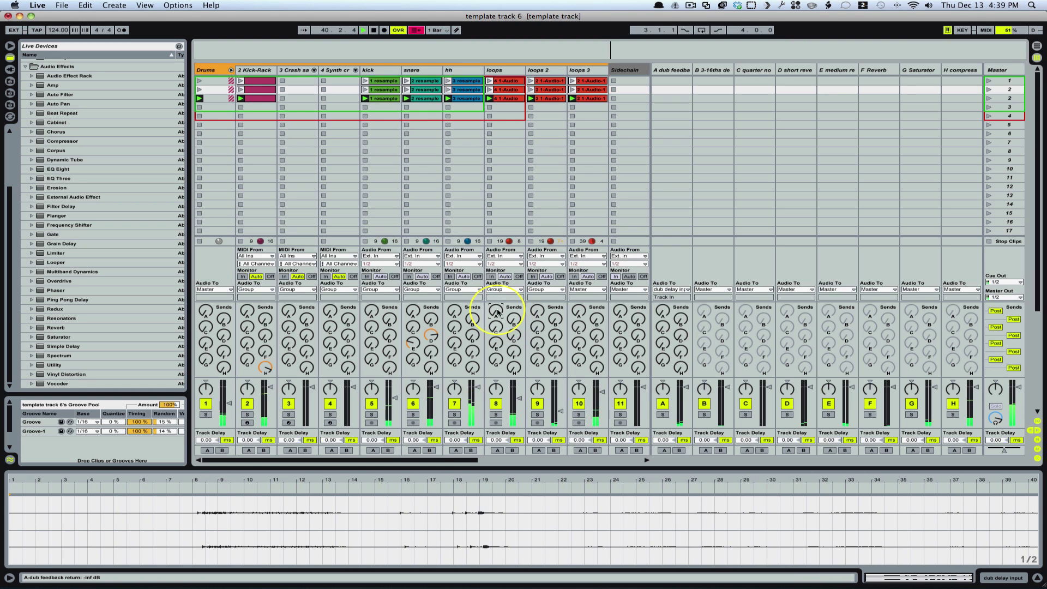
Briefly feed the loops, loops 2 and loops 3 tracks into send A, resetting each send to -inf dB.
left_click_drag(497, 312, 540, 293)
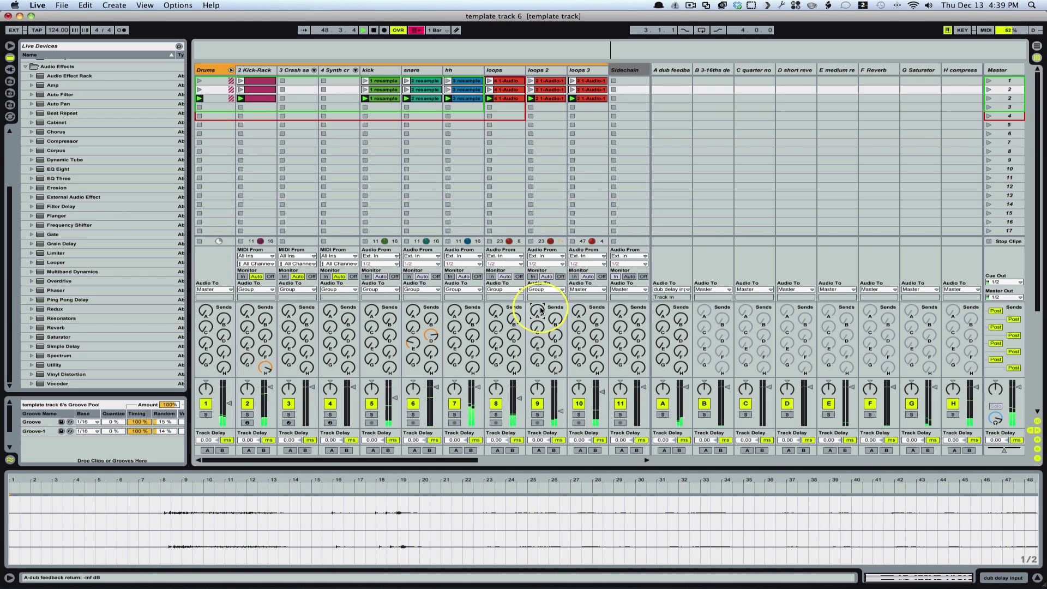
key("Delete")
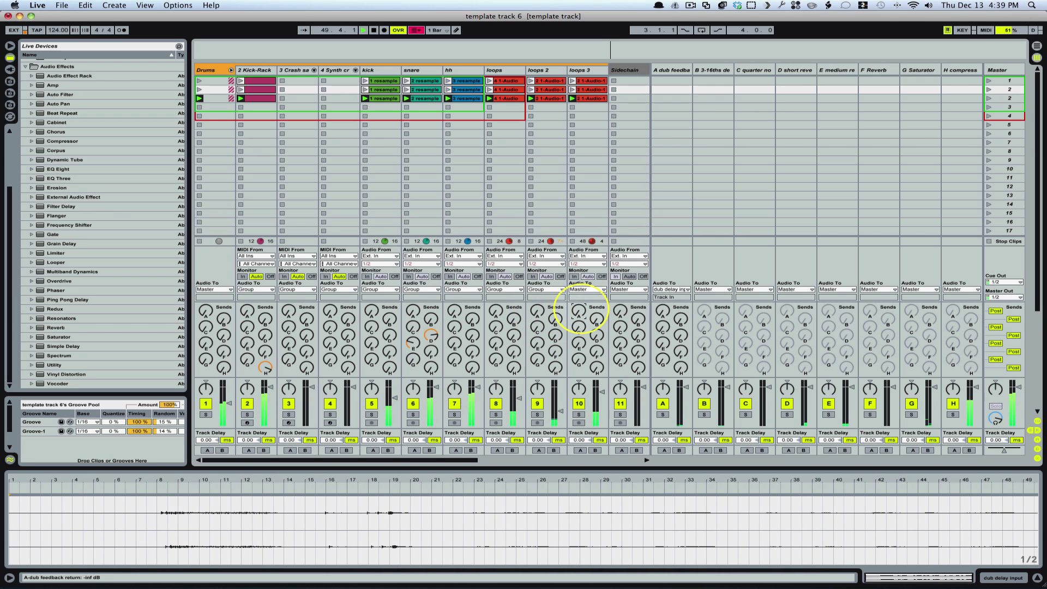
left_click_drag(579, 311, 579, 307)
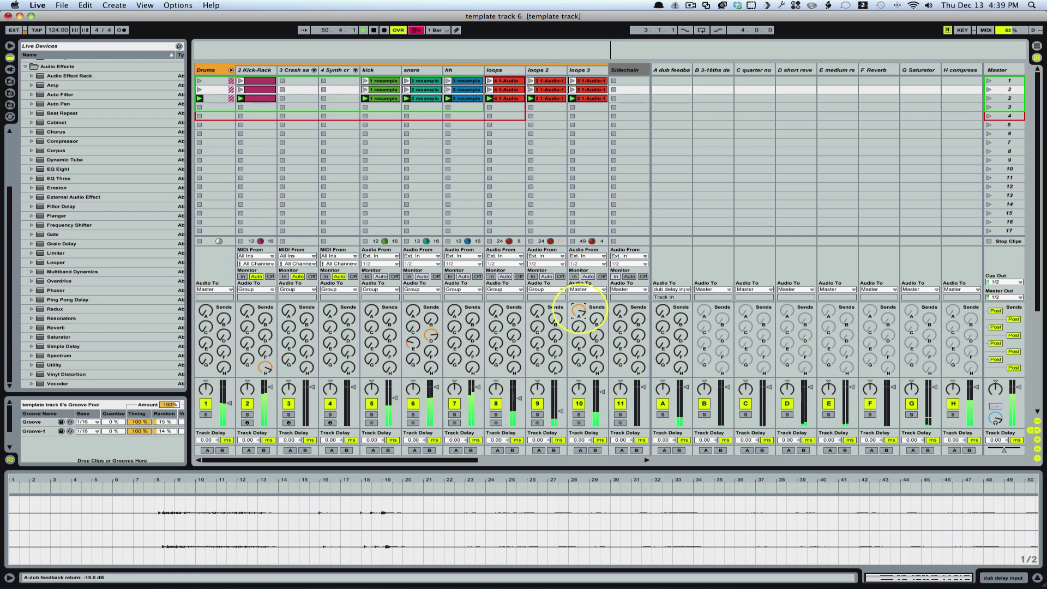
key("Delete")
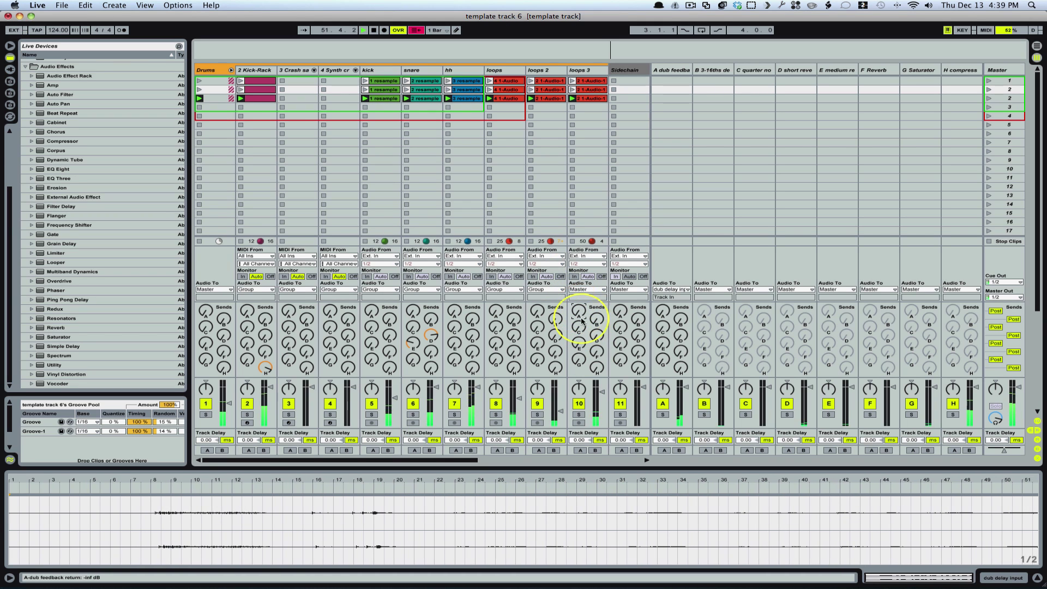
Feed the Bass track into send A in several short bursts, returning the send to -inf dB after each one.
scroll(589, 349, "right", 5)
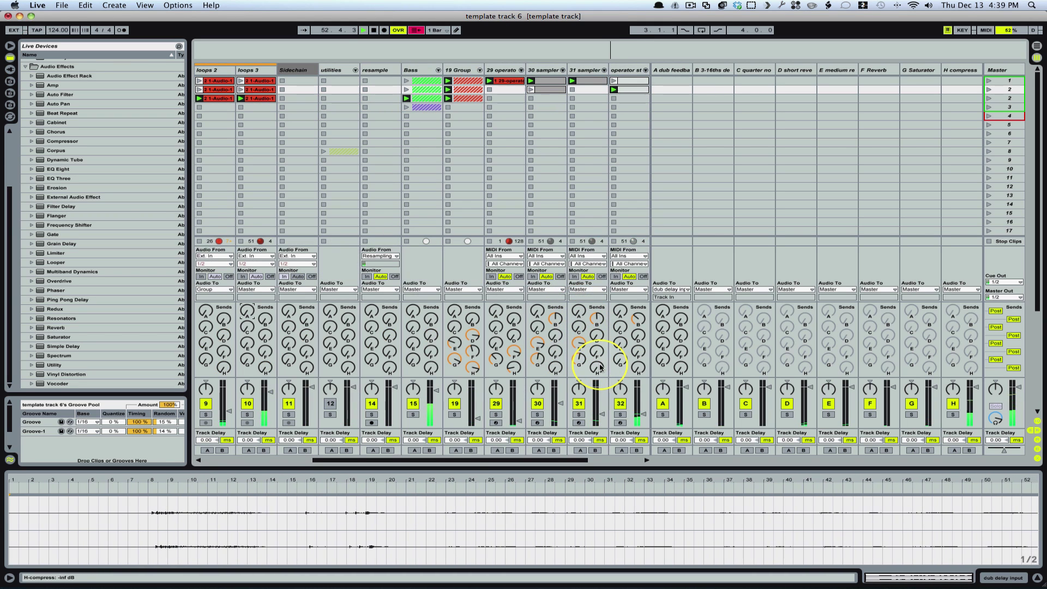
left_click(415, 312)
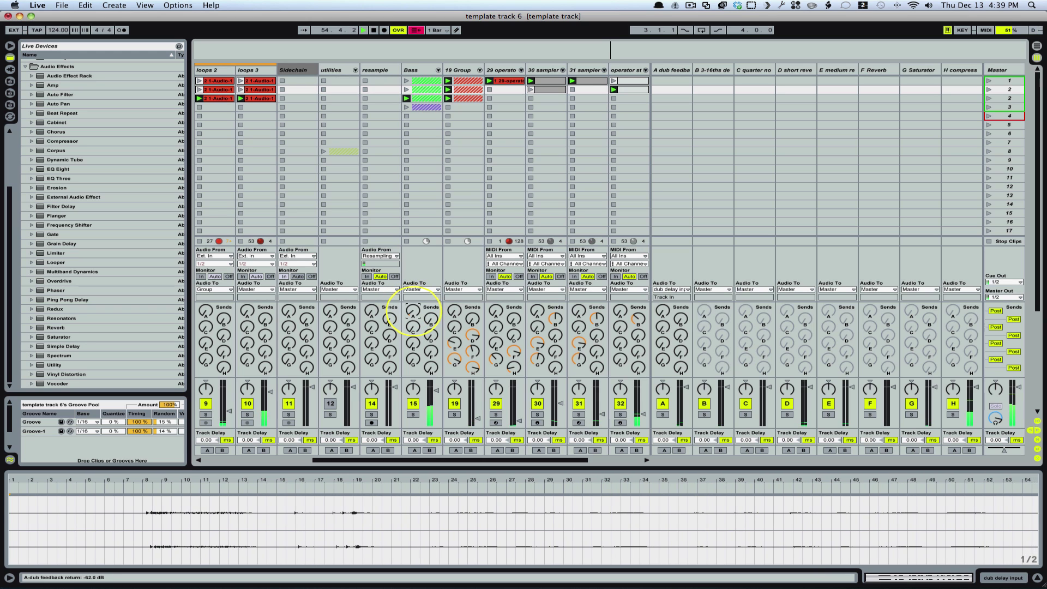
left_click_drag(414, 312, 413, 316)
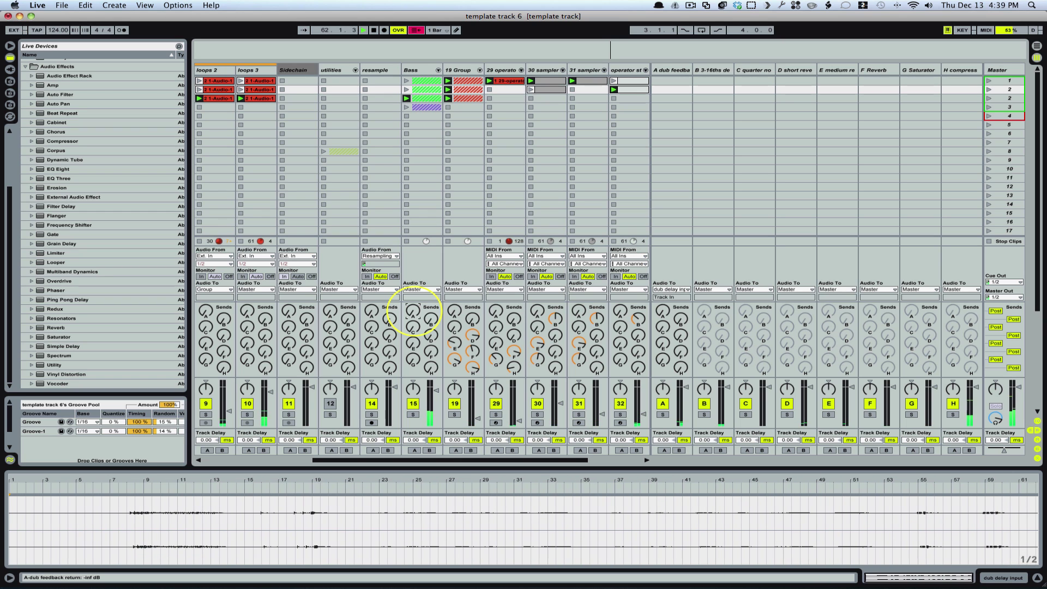
left_click_drag(413, 315, 410, 312)
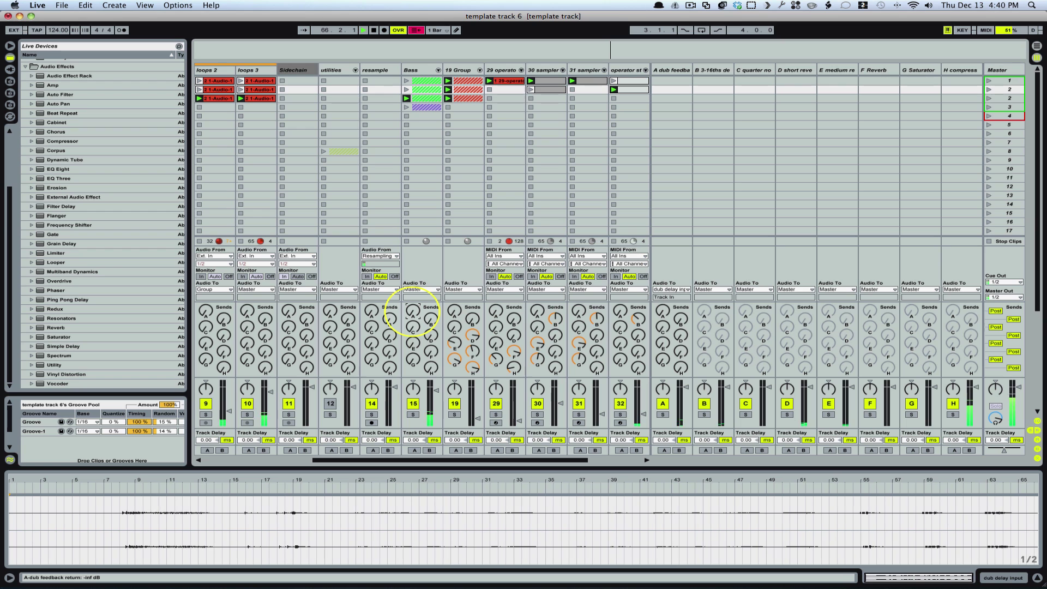
left_click_drag(413, 317, 417, 311)
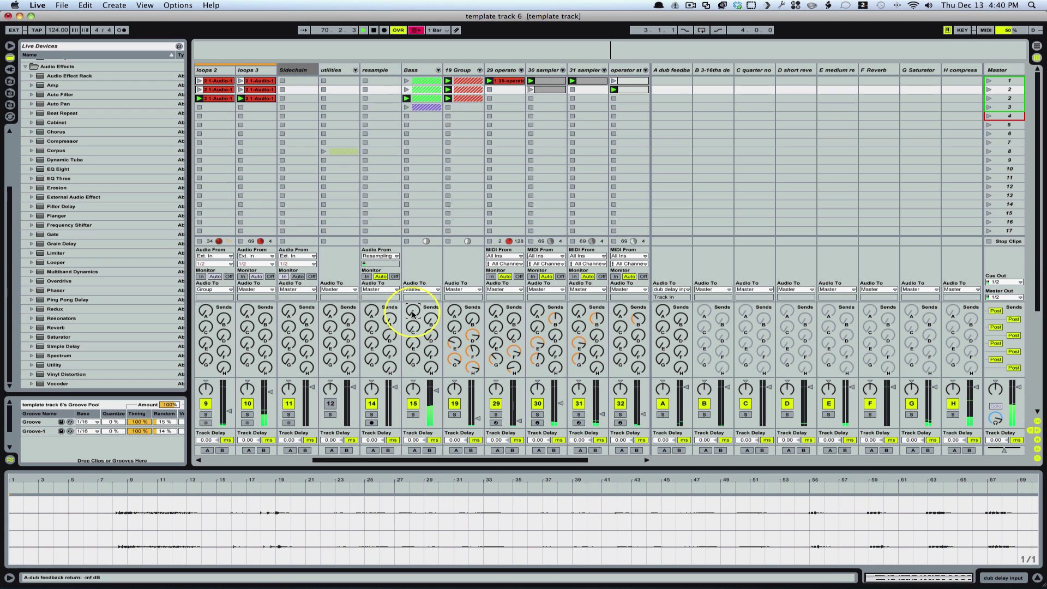
left_click_drag(413, 315, 413, 316)
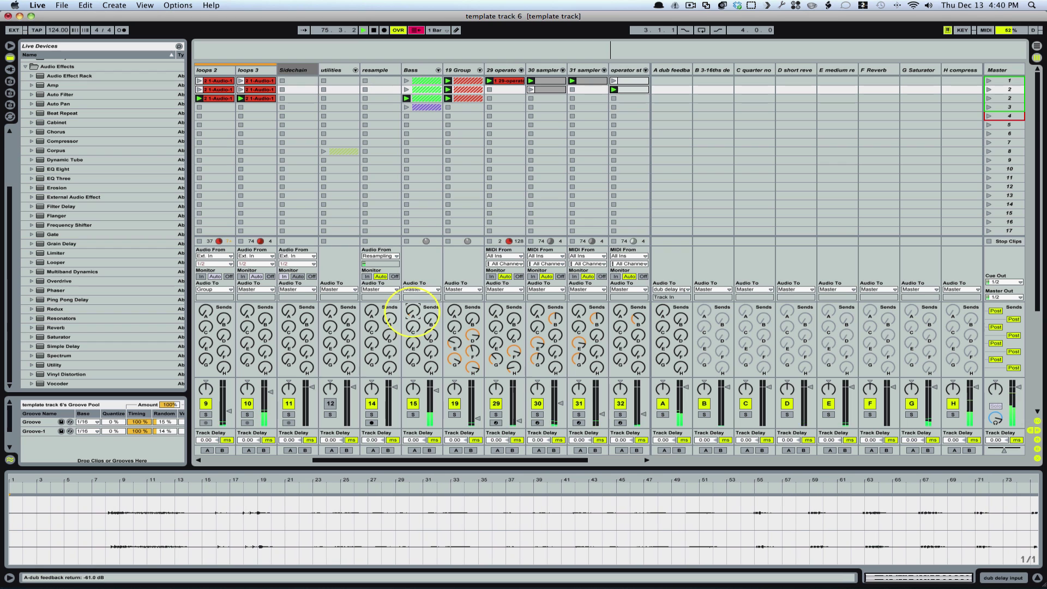
mouse_move(413, 315)
left_mouse_down()
mouse_move(413, 327)
mouse_move(413, 315)
left_mouse_up()
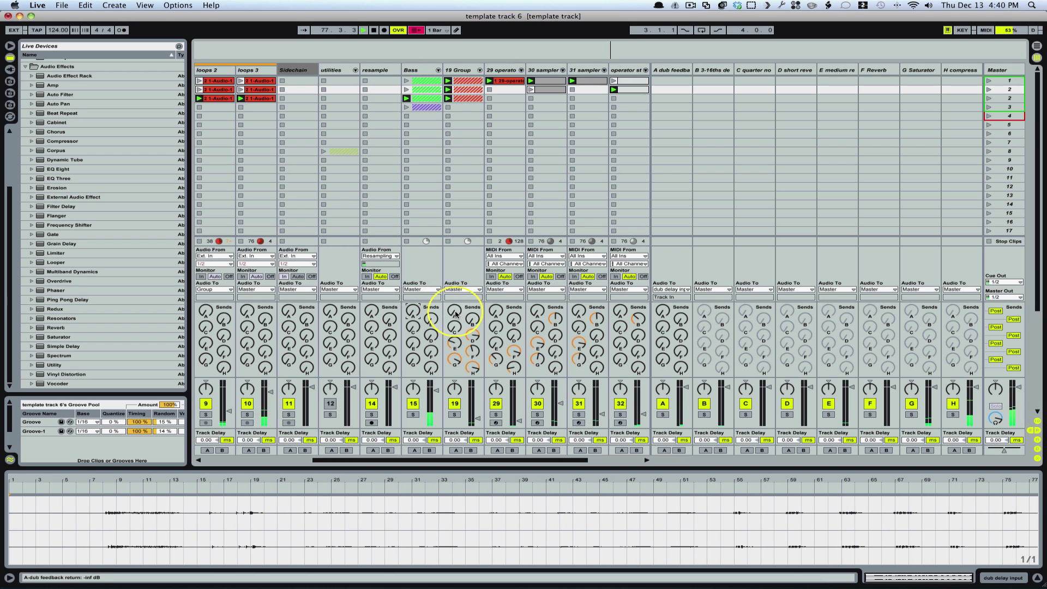
Feed the 19 Group track into send A once and the 29 operator track several times, returning each send to -inf dB.
left_click_drag(450, 314, 453, 322)
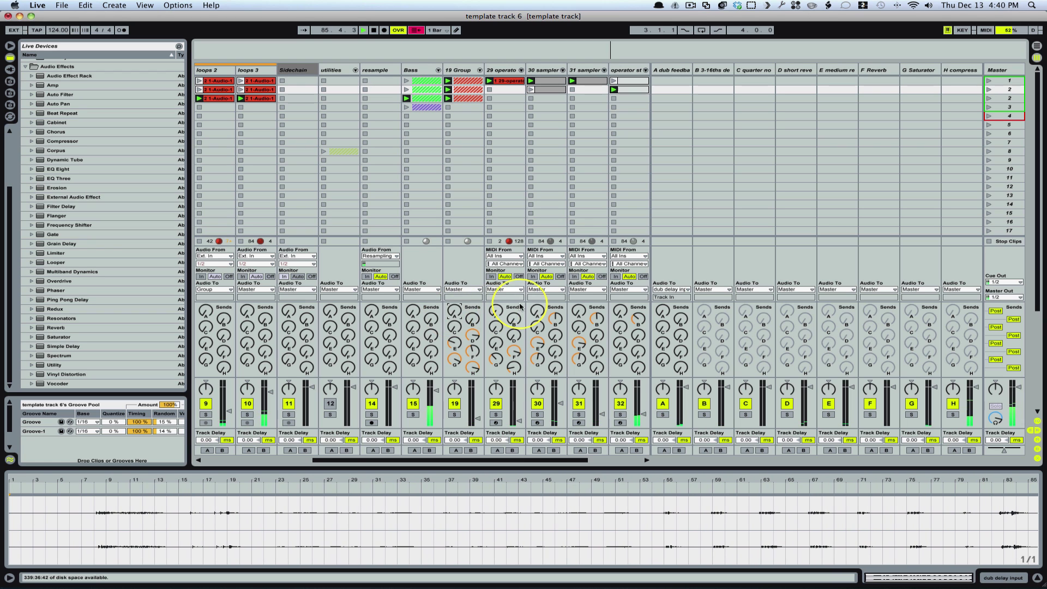
left_click_drag(497, 313, 496, 312)
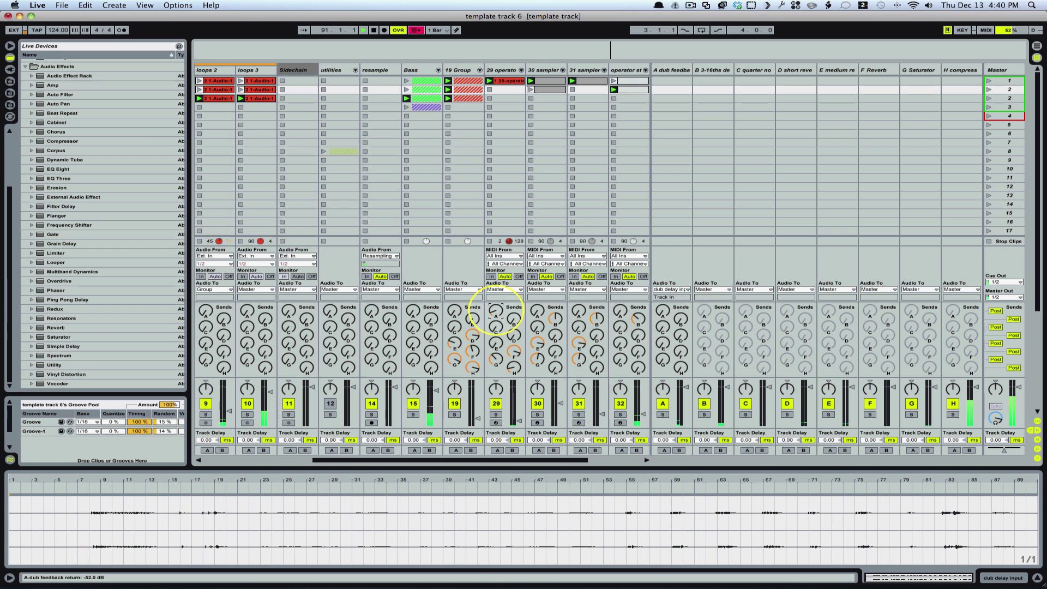
left_click_drag(495, 312, 496, 312)
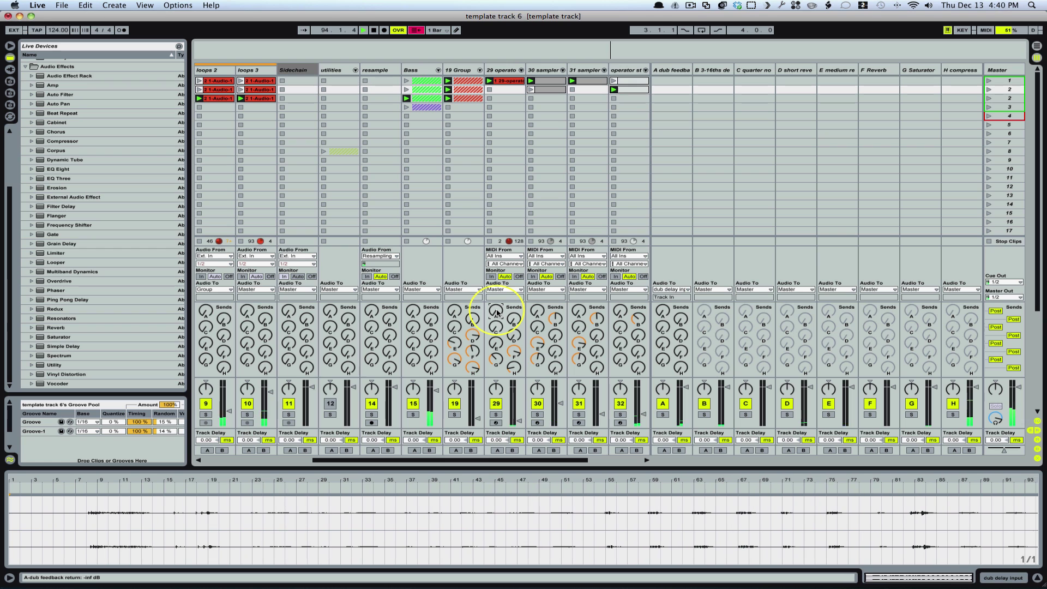
left_click_drag(496, 312, 495, 312)
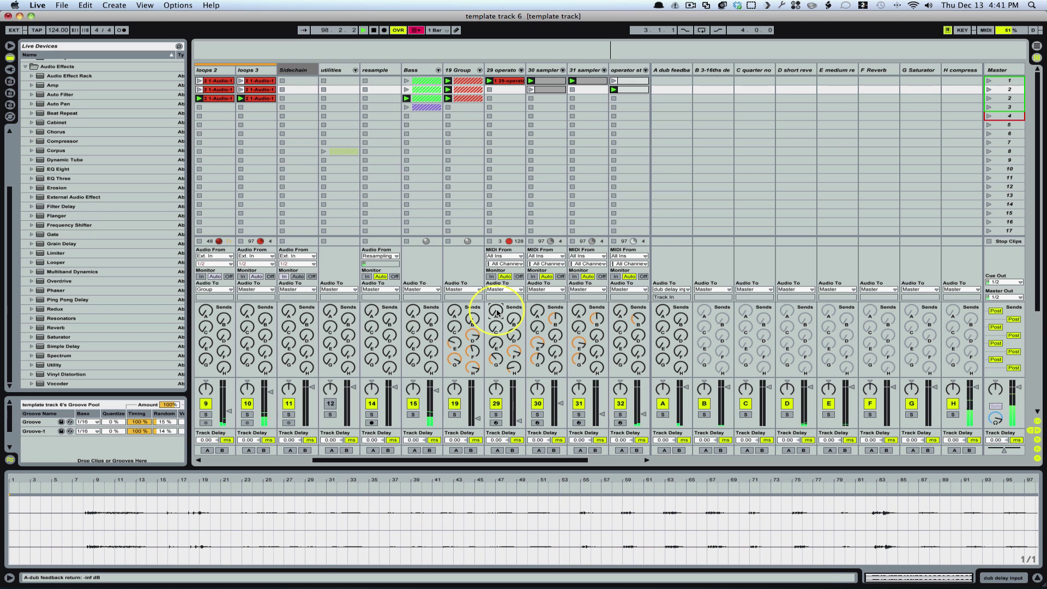
left_click_drag(496, 312, 497, 313)
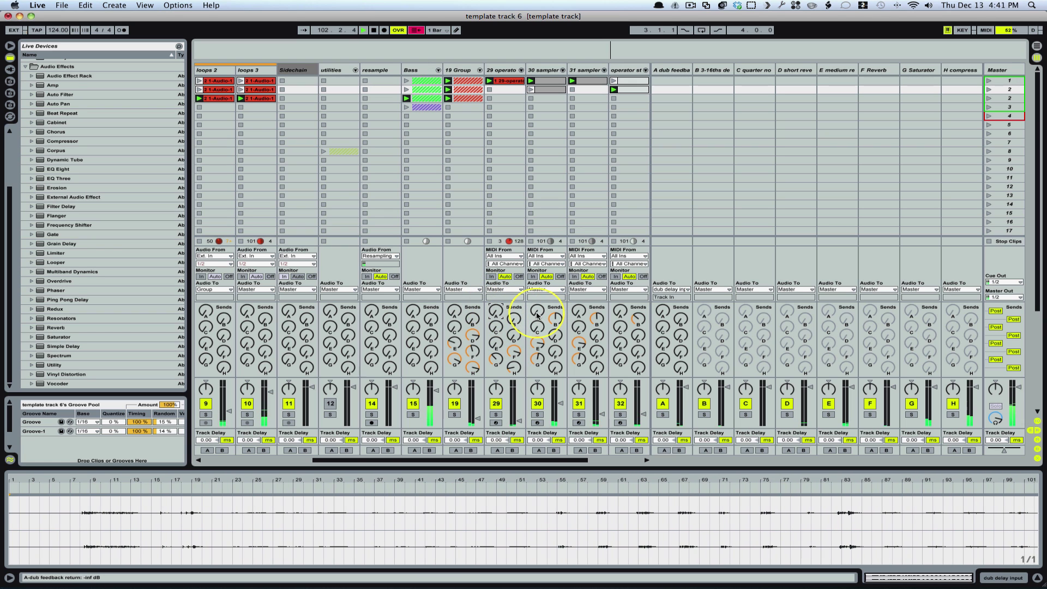
Feed the 30 sampler and 31 sampler tracks into send A in short bursts, returning each send to -inf dB.
left_click(538, 313)
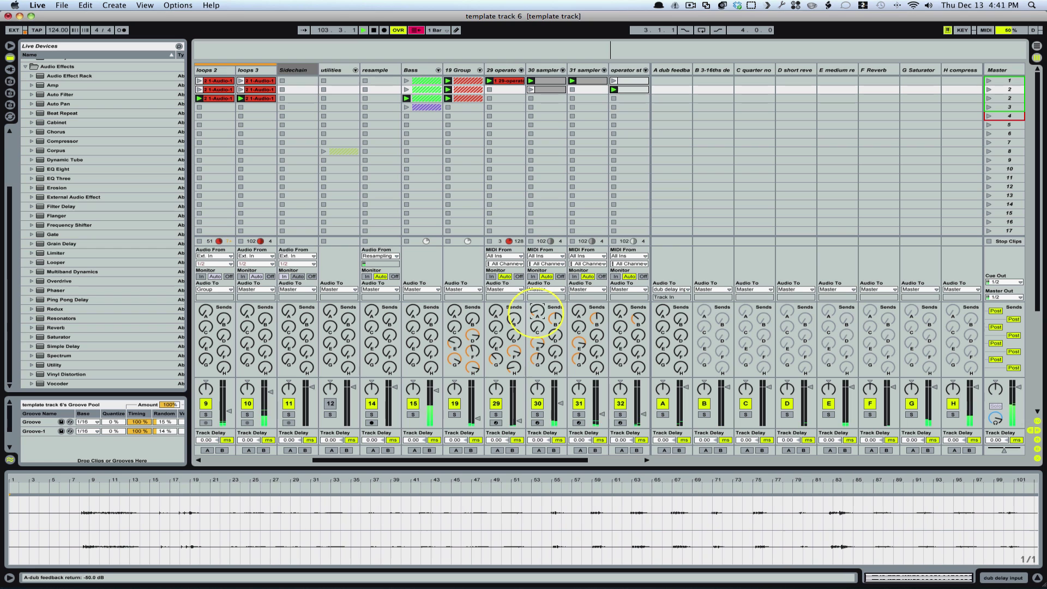
left_click_drag(538, 315, 537, 316)
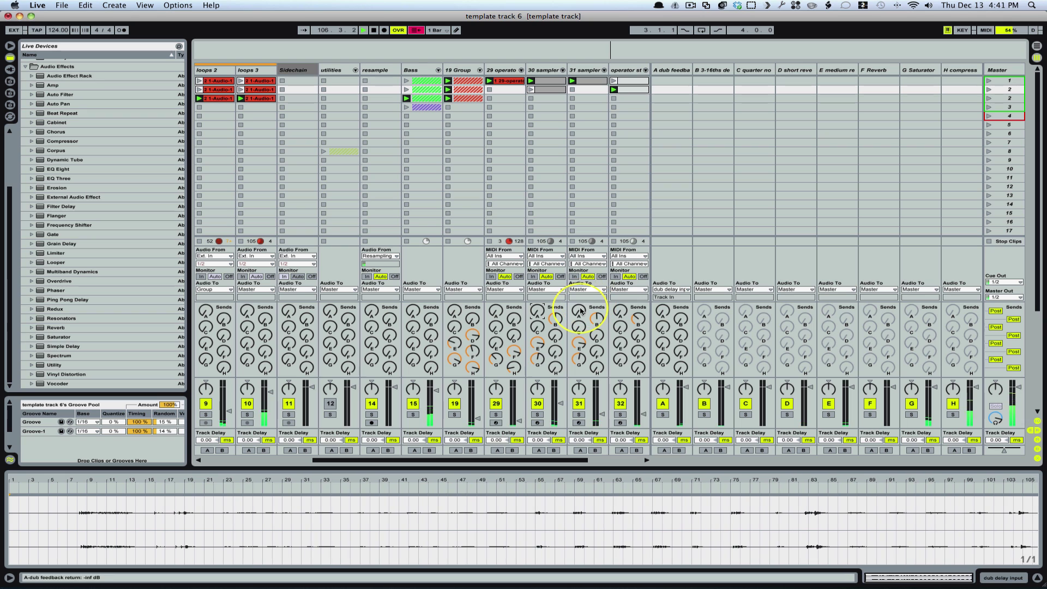
left_click_drag(581, 313, 581, 321)
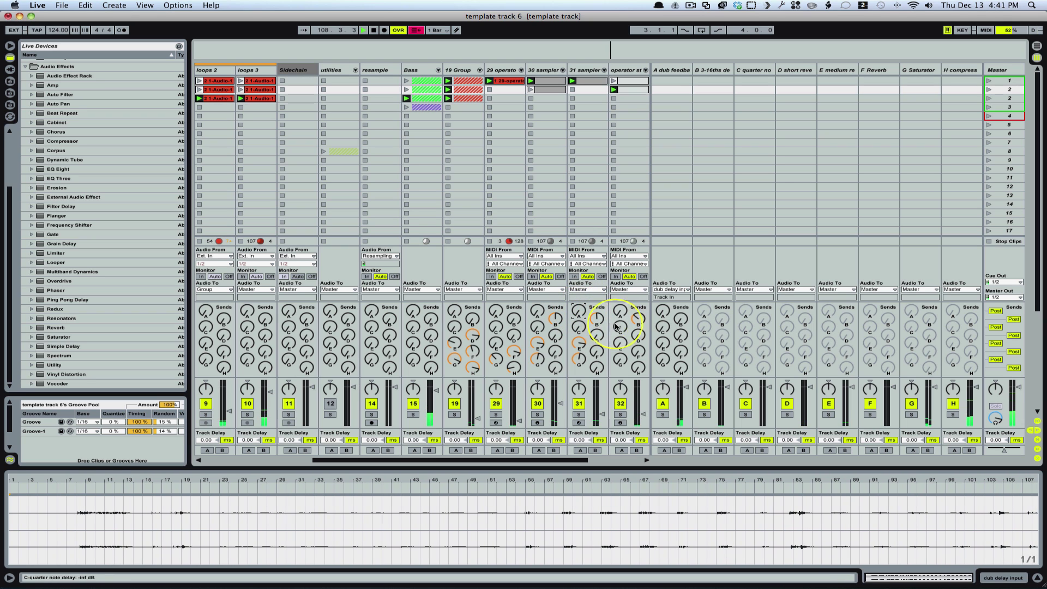
Feed operator track 32 into send A in several short bursts, returning its send to -inf dB after each one.
scroll(617, 327, "right", 3)
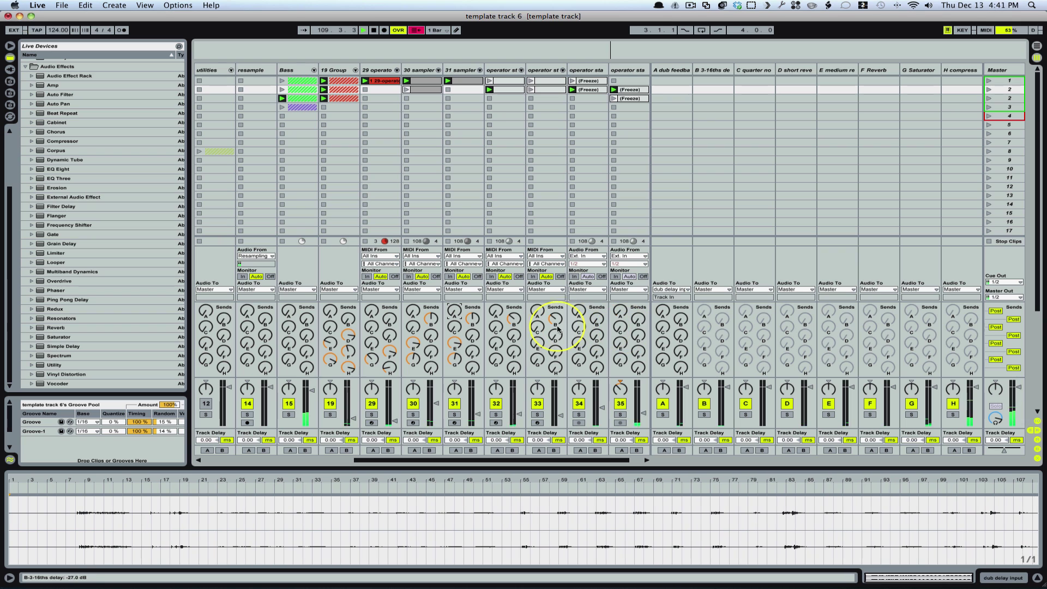
left_click(496, 312)
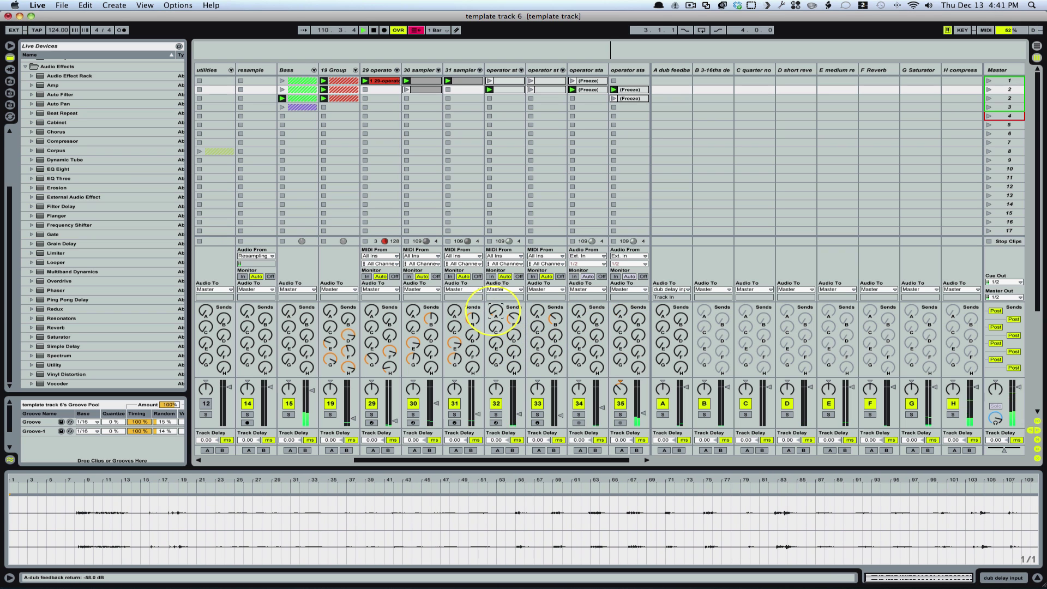
left_click_drag(496, 311, 496, 319)
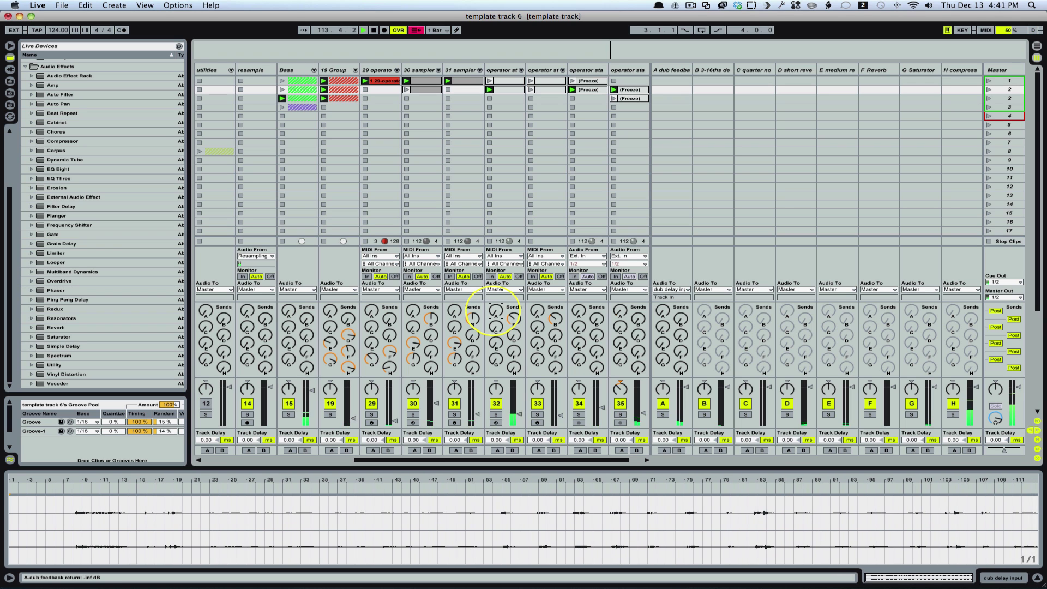
left_click_drag(496, 312, 494, 313)
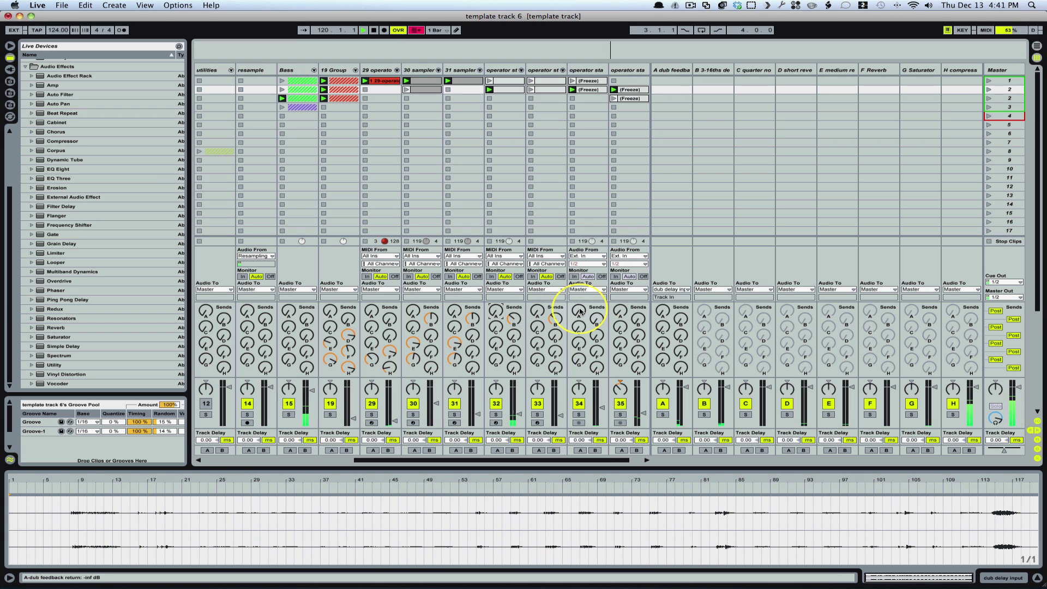
Briefly feed operator tracks 34 and 35 into send A, resetting each send to -inf dB.
mouse_move(581, 311)
left_mouse_down()
mouse_move(580, 292)
mouse_move(580, 307)
left_mouse_up()
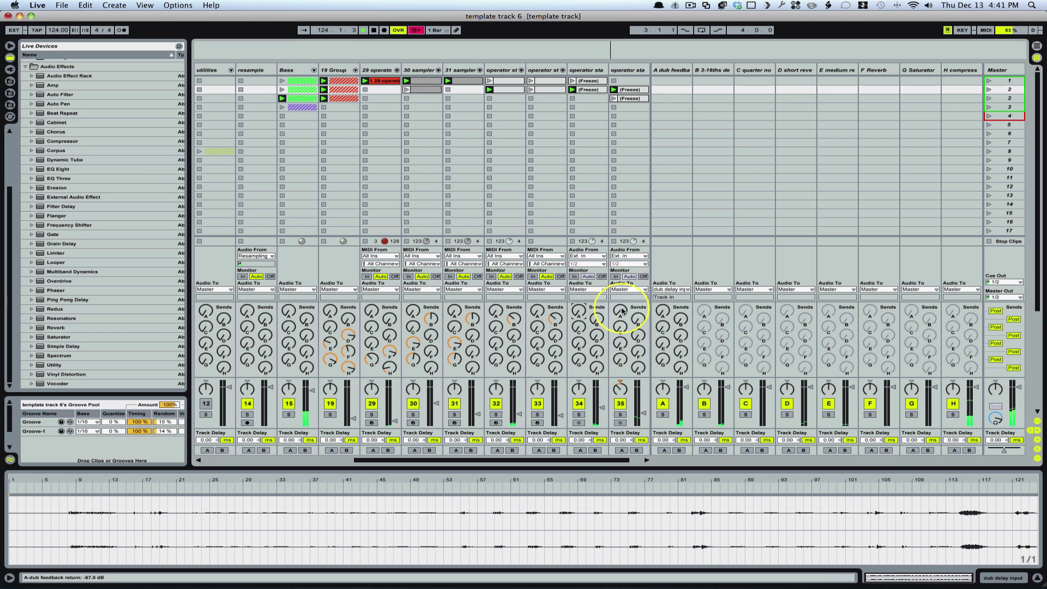
left_click_drag(623, 310, 623, 303)
key("Delete")
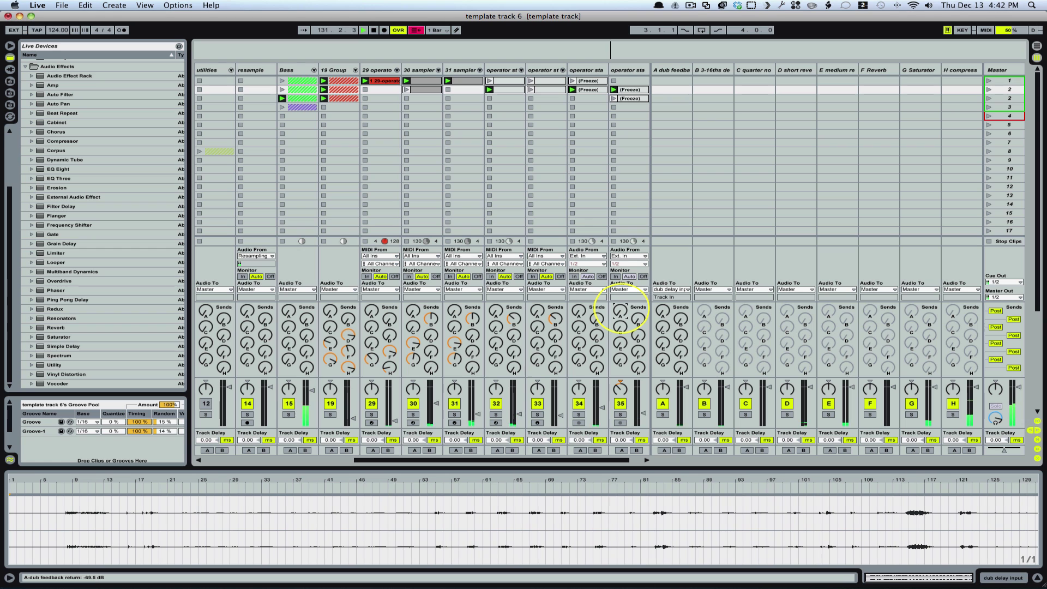
left_click_drag(623, 310, 623, 289)
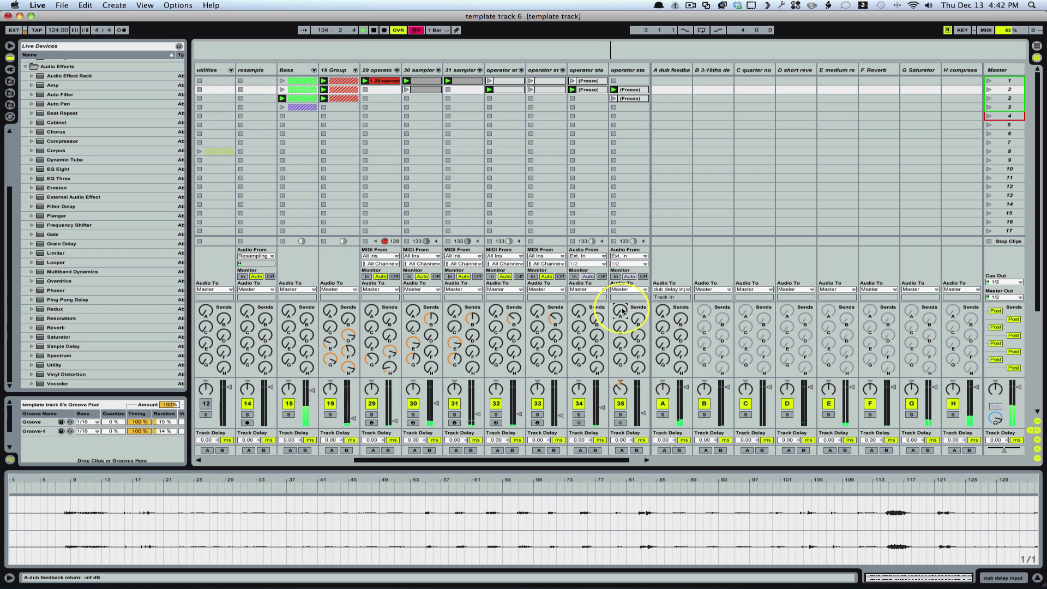
Stop recording the second clip on the dub delay input track and disarm the track.
key("Right")
key("Return")
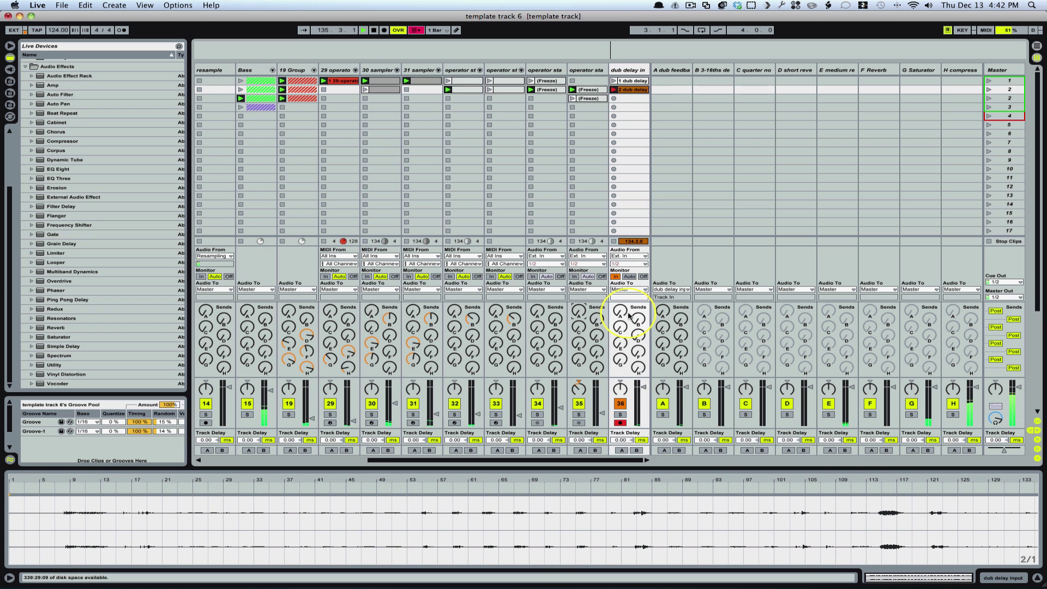
left_click(613, 242)
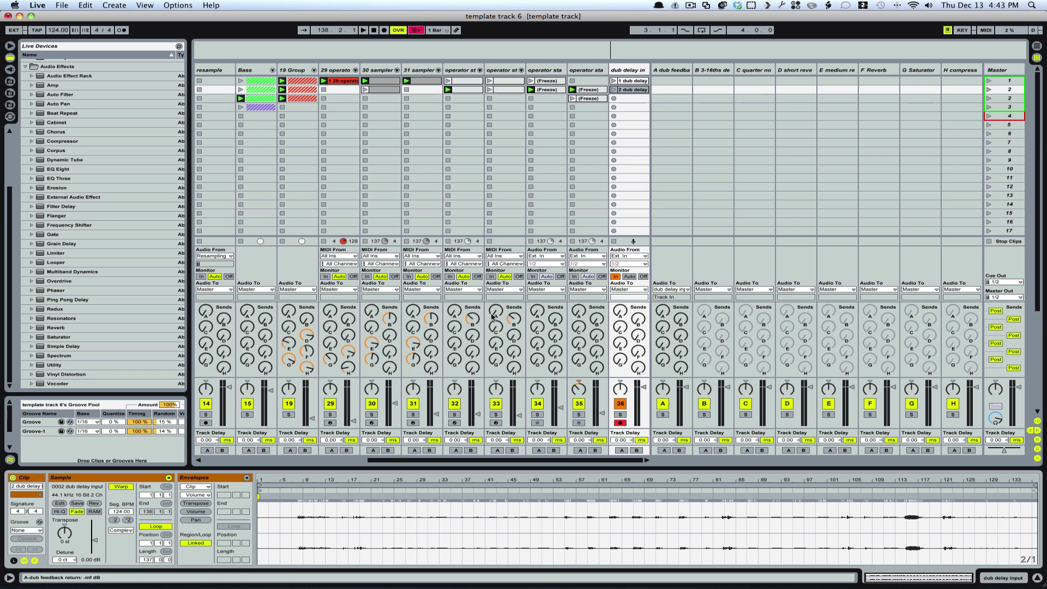
left_click(621, 423)
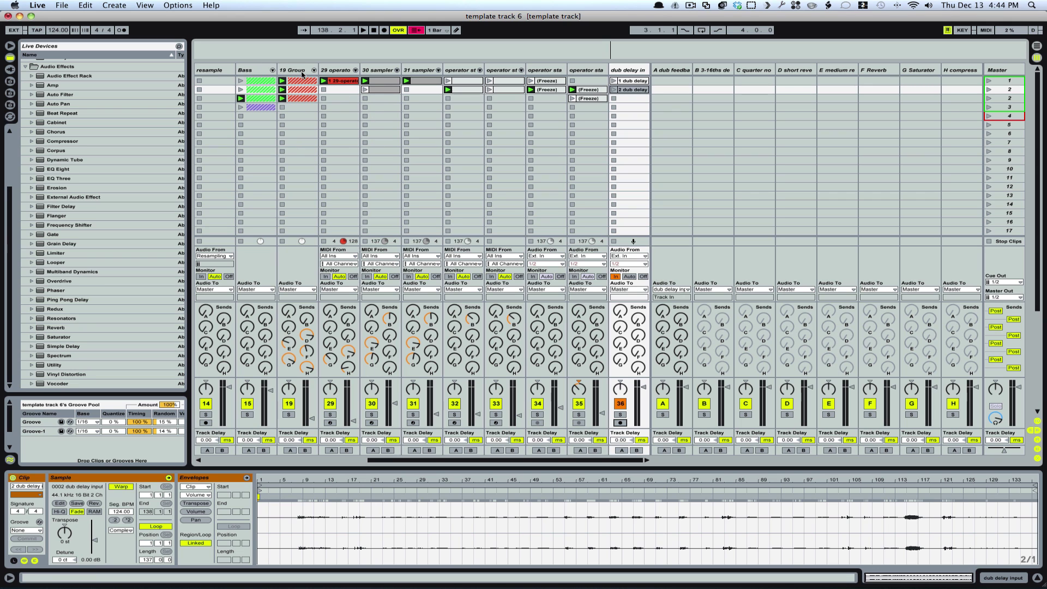
Start playback from the beginning and solo the hh track in the Drums group.
scroll(282, 91, "left", 10)
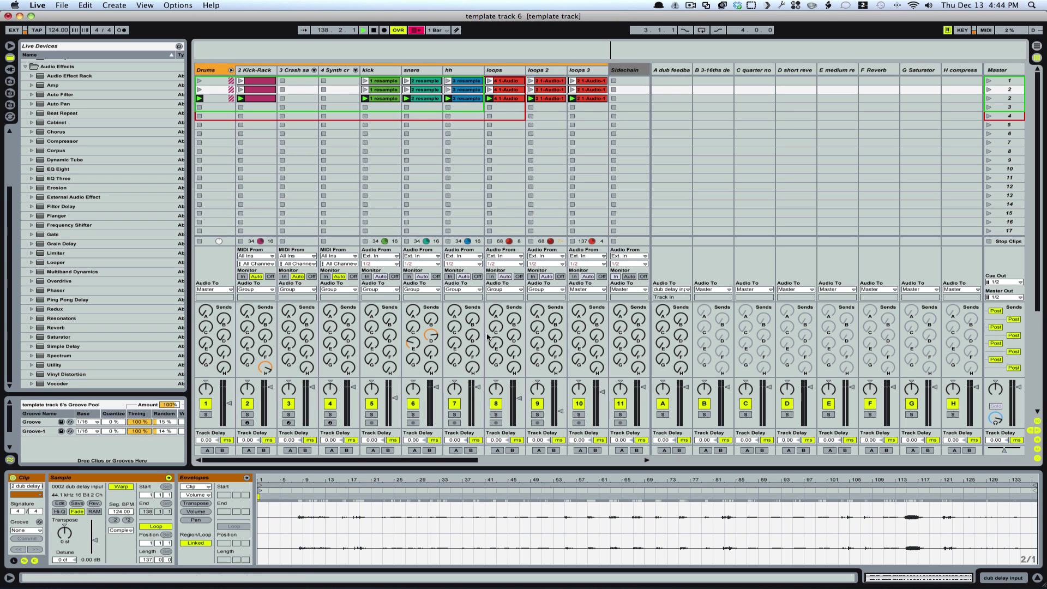
key("space")
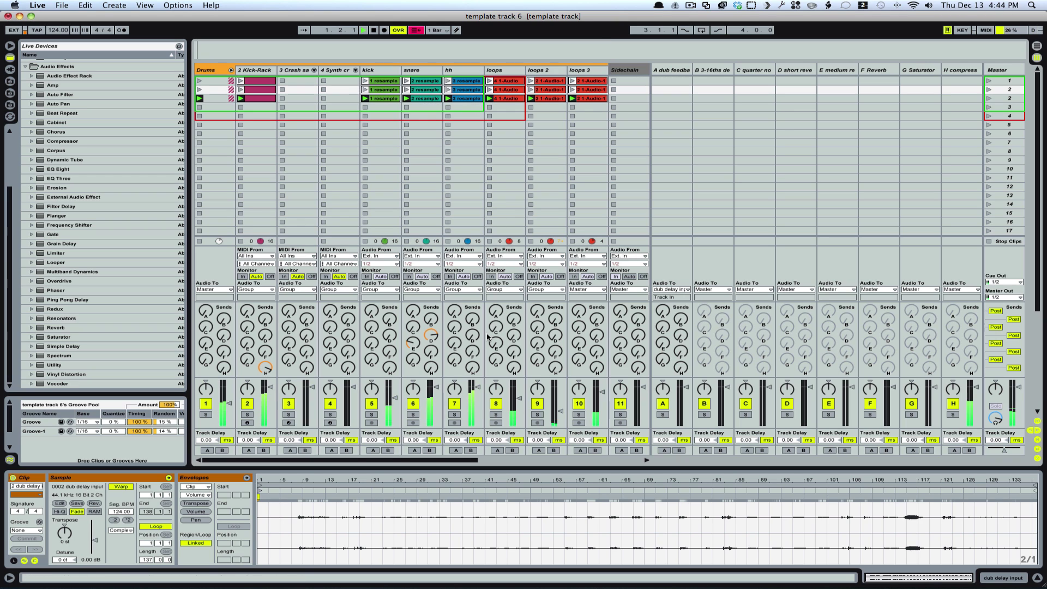
left_click(455, 415)
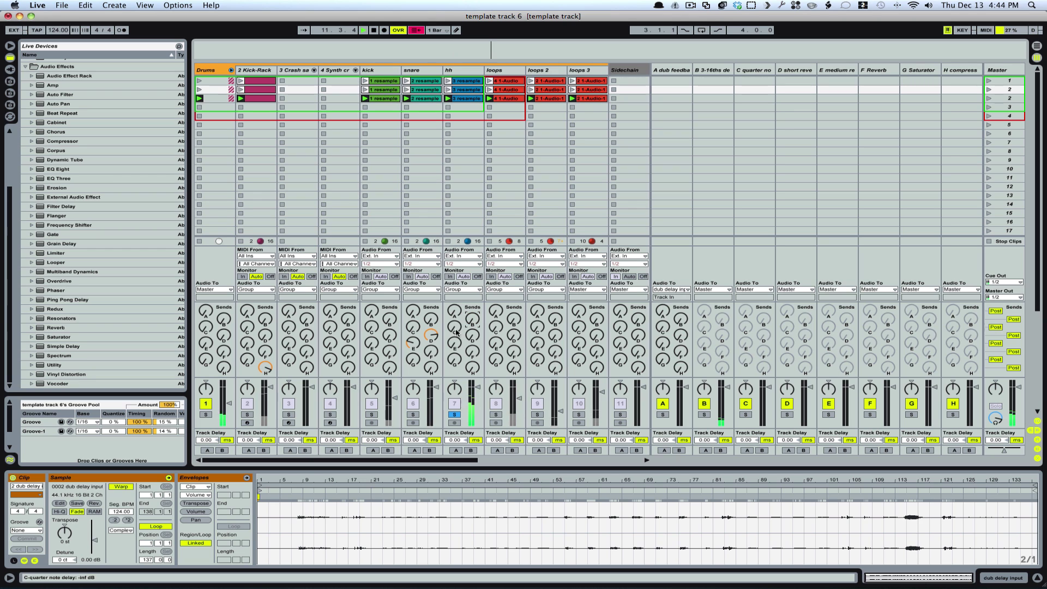
Send short bursts of the soloed hh track to returns C, D, E and F in turn, bringing each send back to -inf dB.
mouse_move(454, 327)
left_mouse_down()
mouse_move(455, 317)
mouse_move(455, 330)
left_mouse_up()
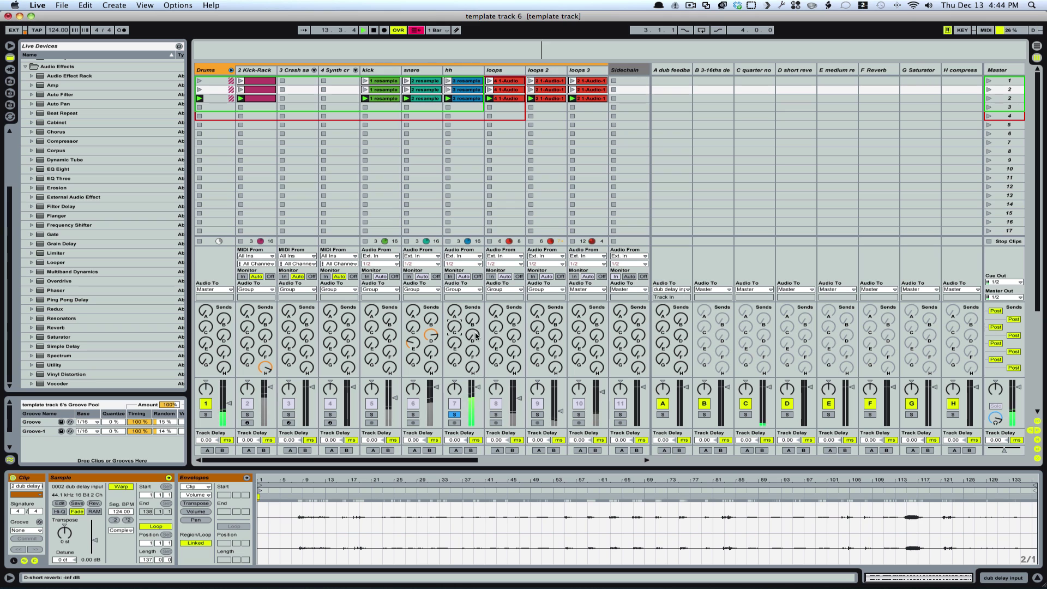
left_click_drag(472, 339, 472, 317)
mouse_move(455, 343)
left_mouse_down()
mouse_move(455, 330)
mouse_move(455, 349)
left_mouse_up()
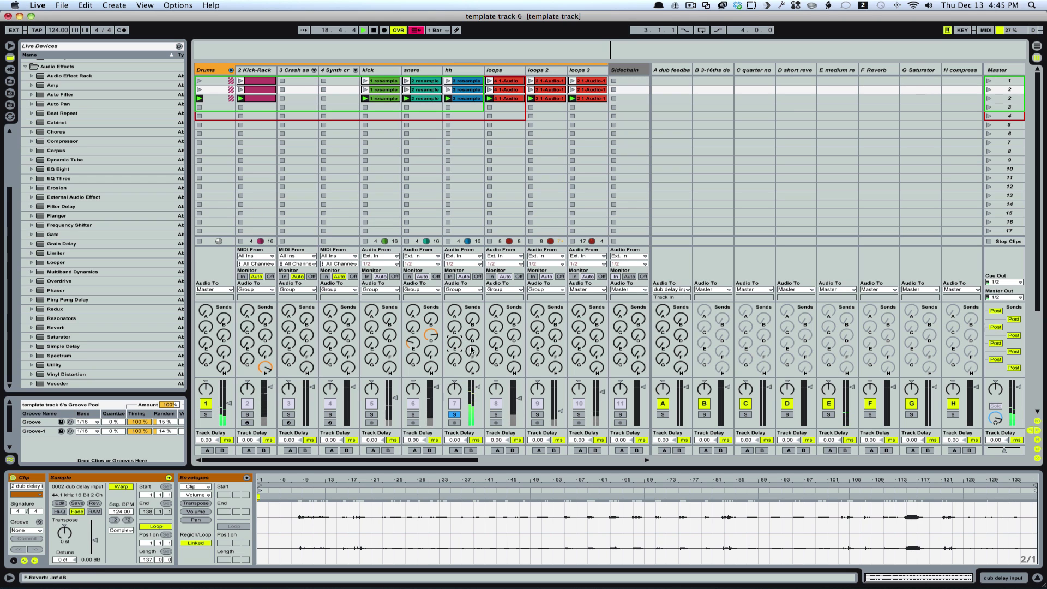
left_click_drag(473, 352, 455, 353)
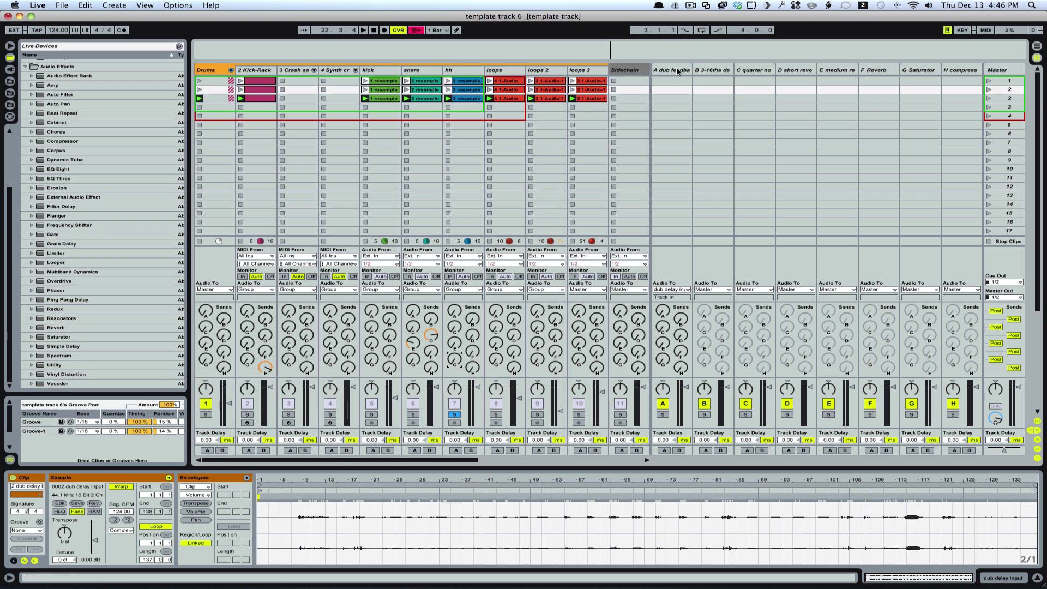
Examine the effect chain on return track A from the Flanger through to the Limiter, and point out its send A.
left_click(653, 399)
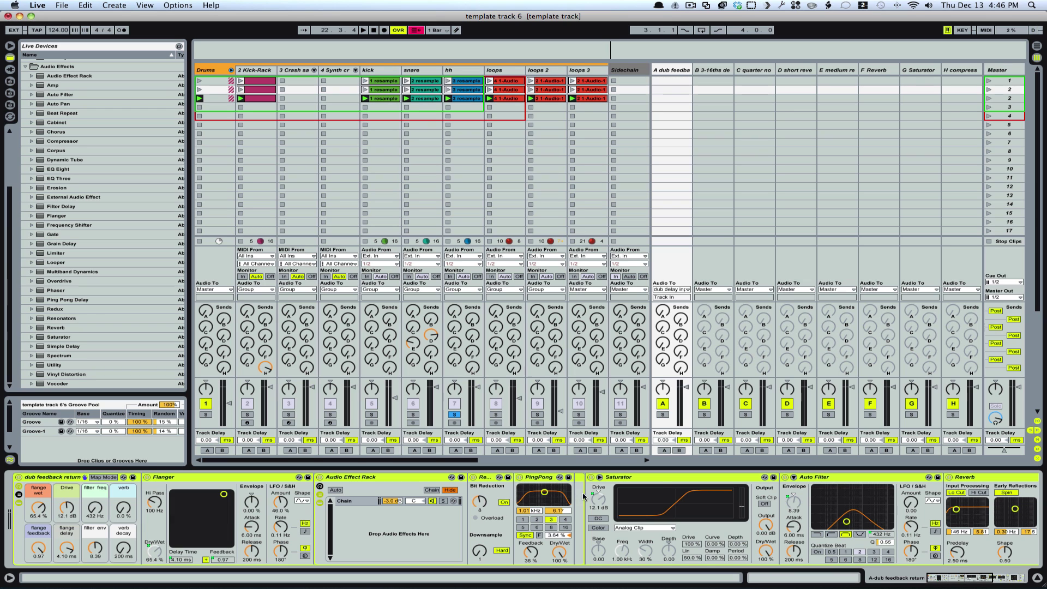
scroll(856, 496, "right", 5)
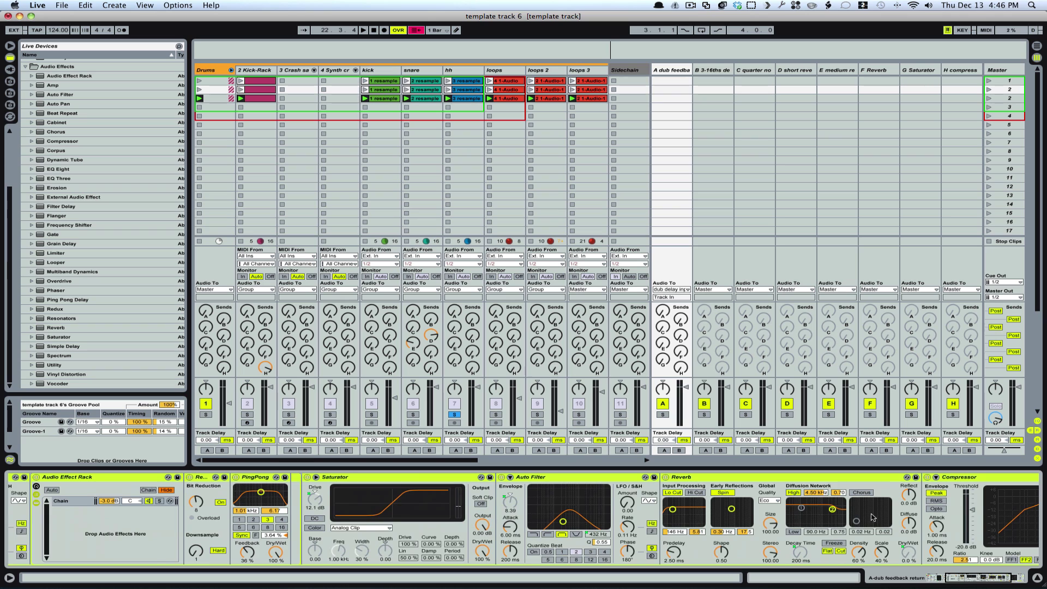
scroll(1000, 514, "right", 1)
scroll(1000, 514, "right", 4)
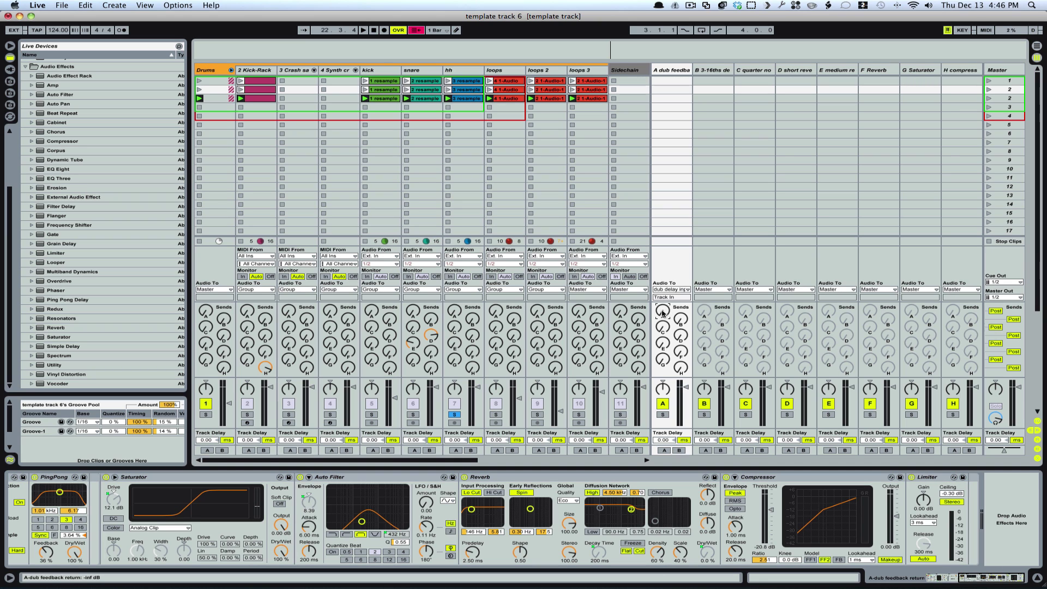
mouse_move(662, 312)
left_mouse_down()
mouse_move(663, 303)
mouse_move(663, 314)
left_mouse_up()
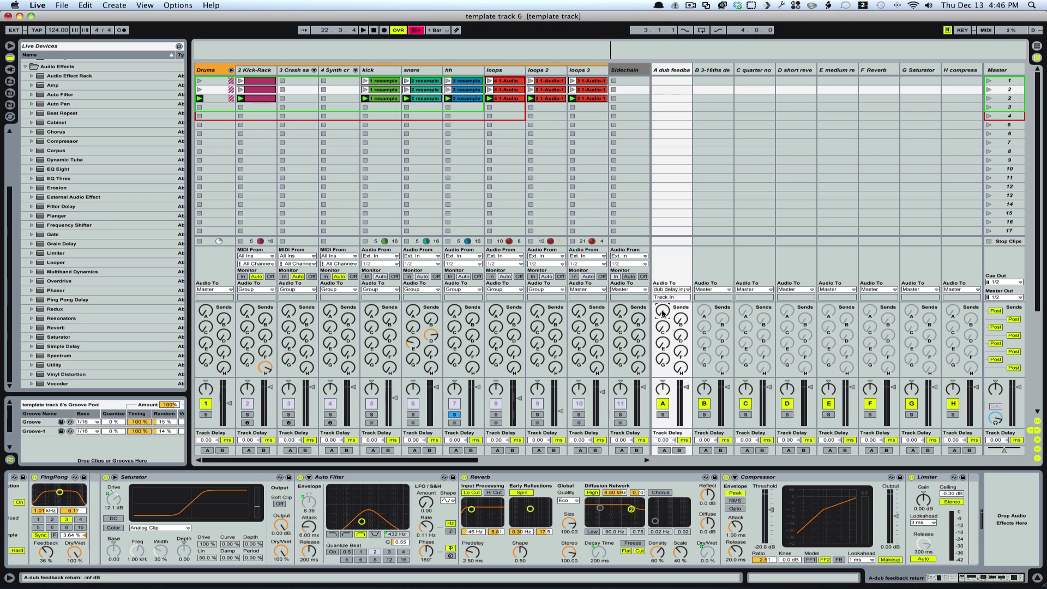